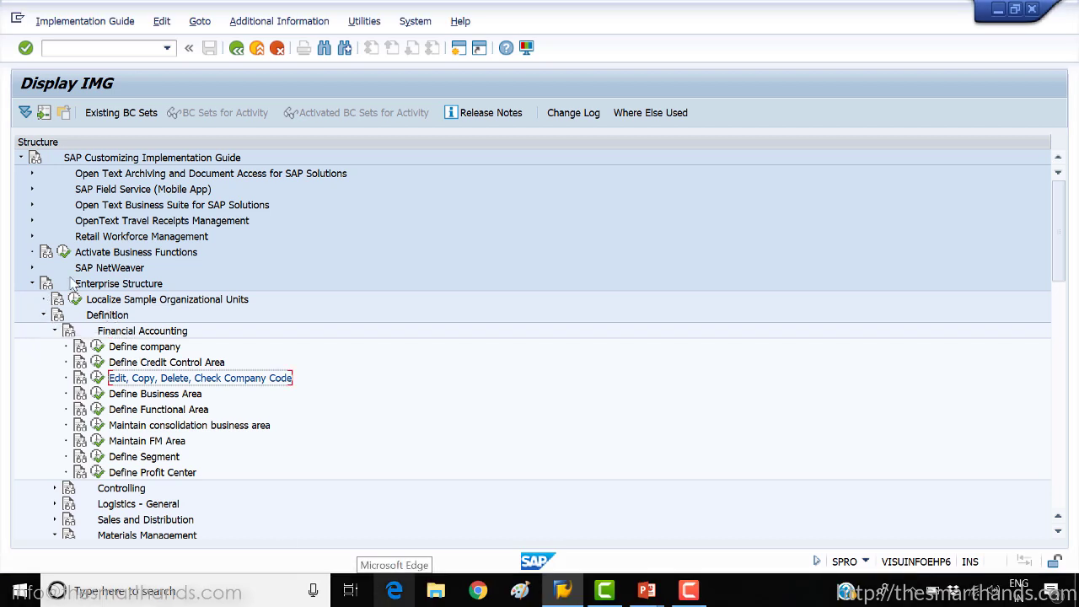
Open the "Copy, delete, check company code" activity under Enterprise Structure > Definition > Financial Accounting.
{"action": "left_click", "coordinate": [127, 285]}
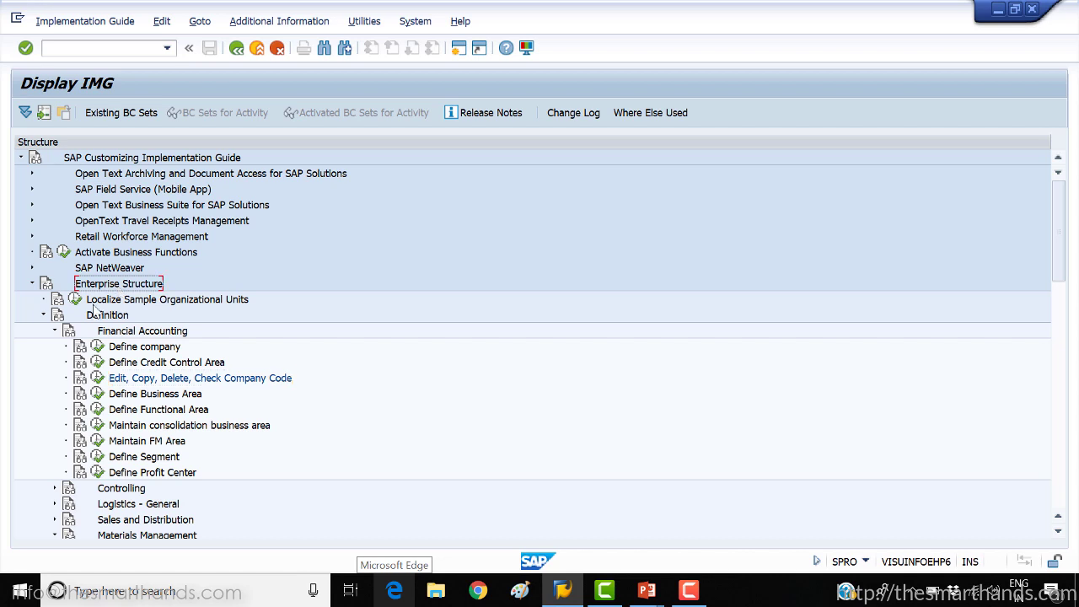
{"action": "left_click", "coordinate": [43, 316]}
{"action": "left_click", "coordinate": [43, 316]}
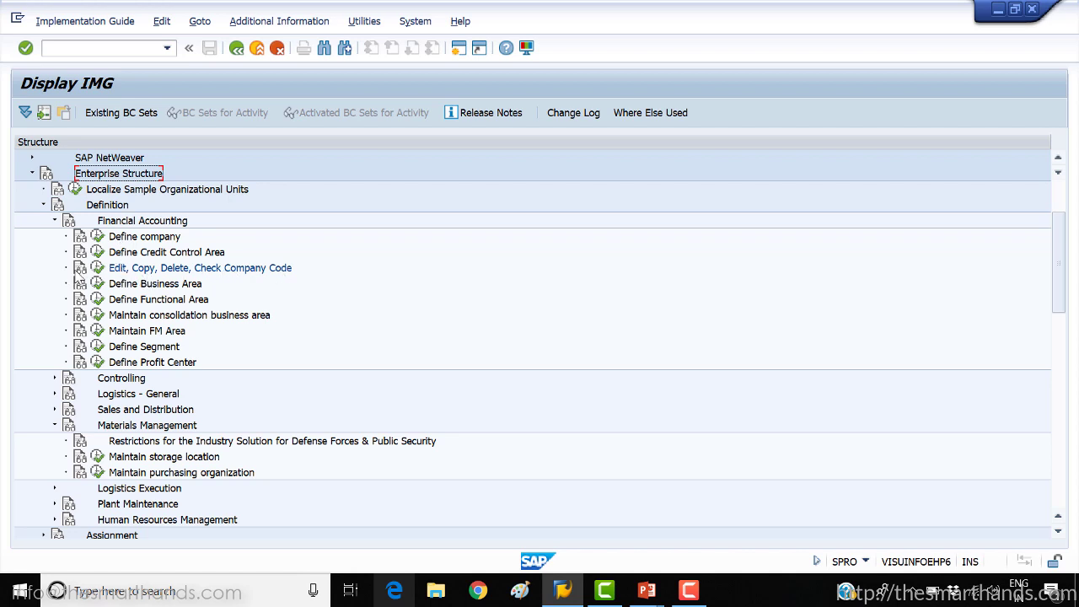
{"action": "left_click", "coordinate": [97, 268]}
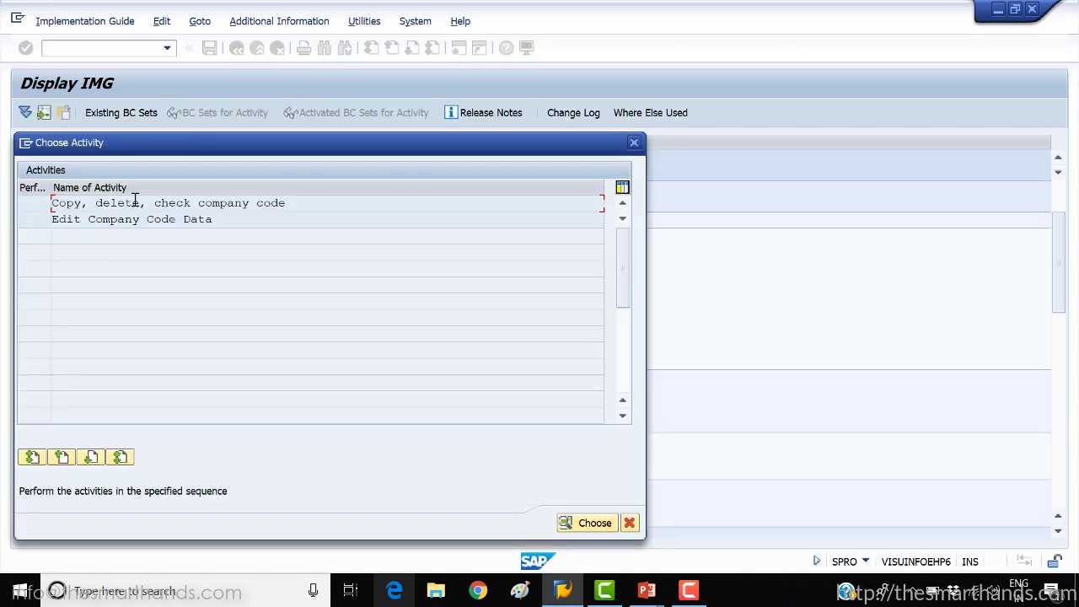
{"action": "double_click", "coordinate": [135, 203]}
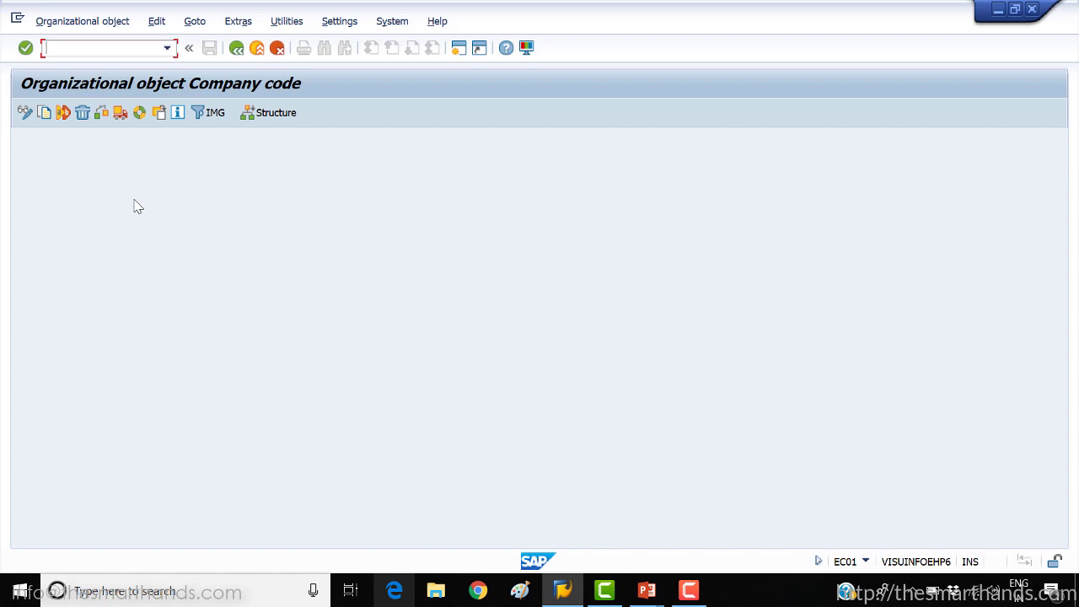
Copy the organizational object from company code 1000 to the new company code YWMS.
{"action": "left_click", "coordinate": [46, 113]}
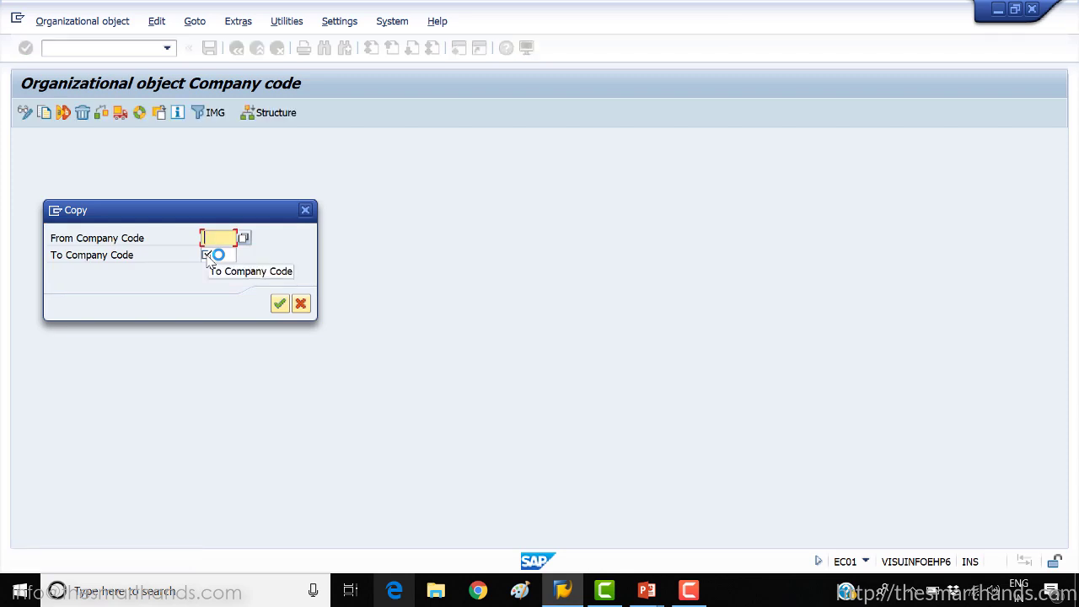
{"action": "type", "text": "1000"}
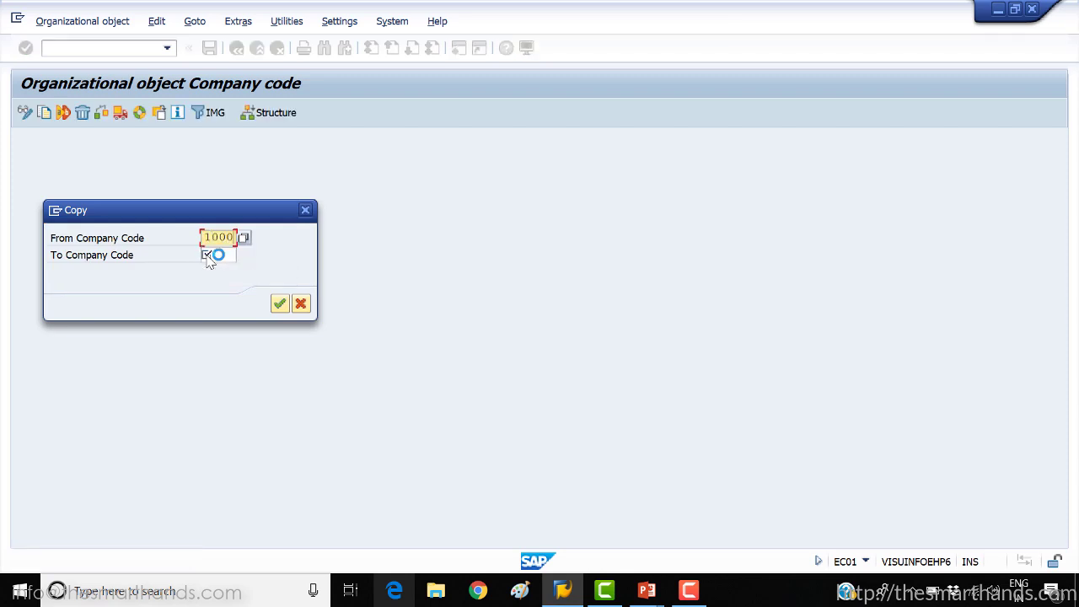
{"action": "left_click", "coordinate": [207, 255]}
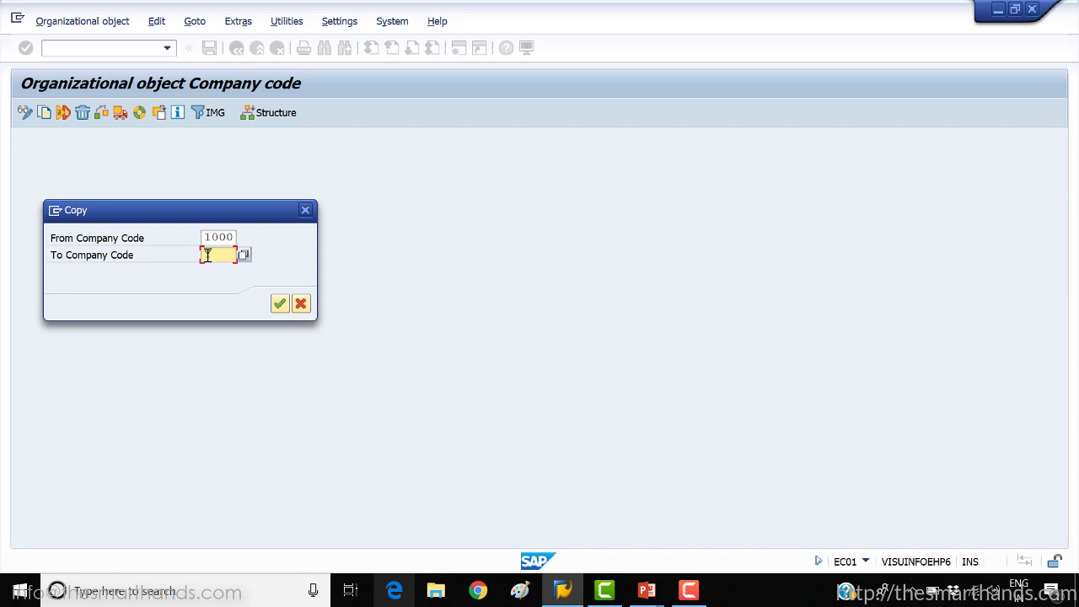
{"action": "type", "text": "1000"}
{"action": "key", "text": "BackSpace"}
{"action": "key", "text": "BackSpace"}
{"action": "key", "text": "BackSpace"}
{"action": "key", "text": "BackSpace"}
{"action": "type", "text": "TWMS"}
{"action": "left_click", "coordinate": [207, 255]}
{"action": "key", "text": "Delete"}
{"action": "type", "text": "Y"}
{"action": "left_click", "coordinate": [280, 306]}
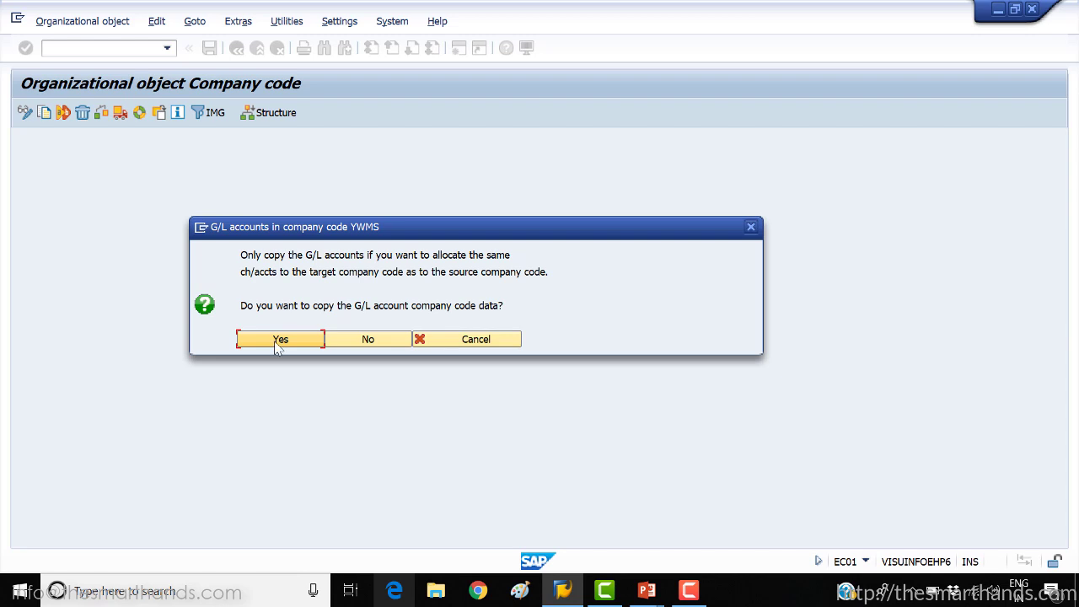
Include the G/L account company code data in the copy and allocate USD as the target's local currency.
{"action": "left_click", "coordinate": [278, 346]}
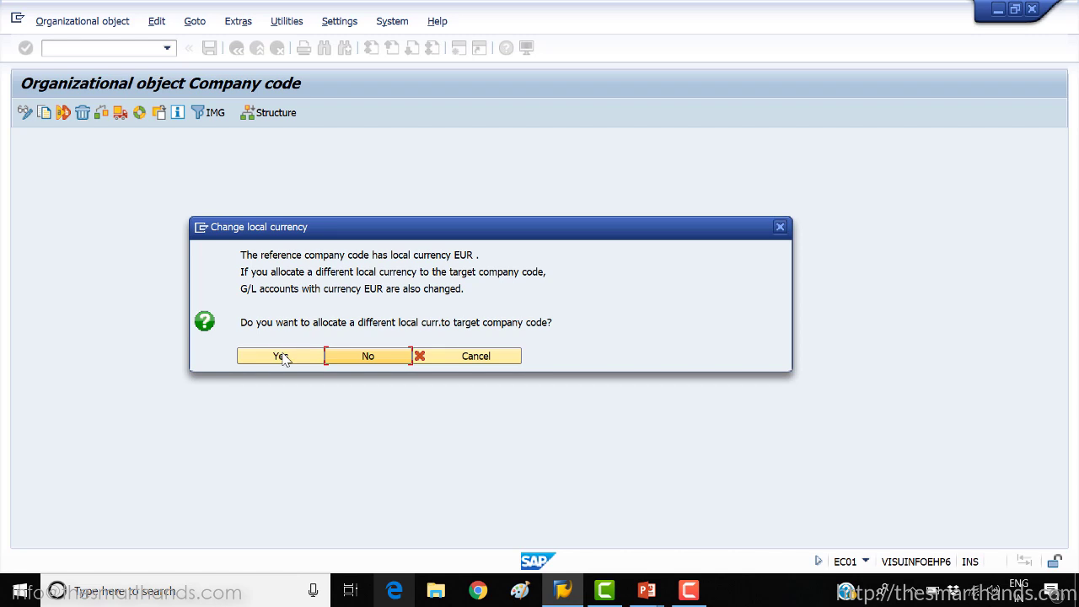
{"action": "left_click", "coordinate": [280, 356]}
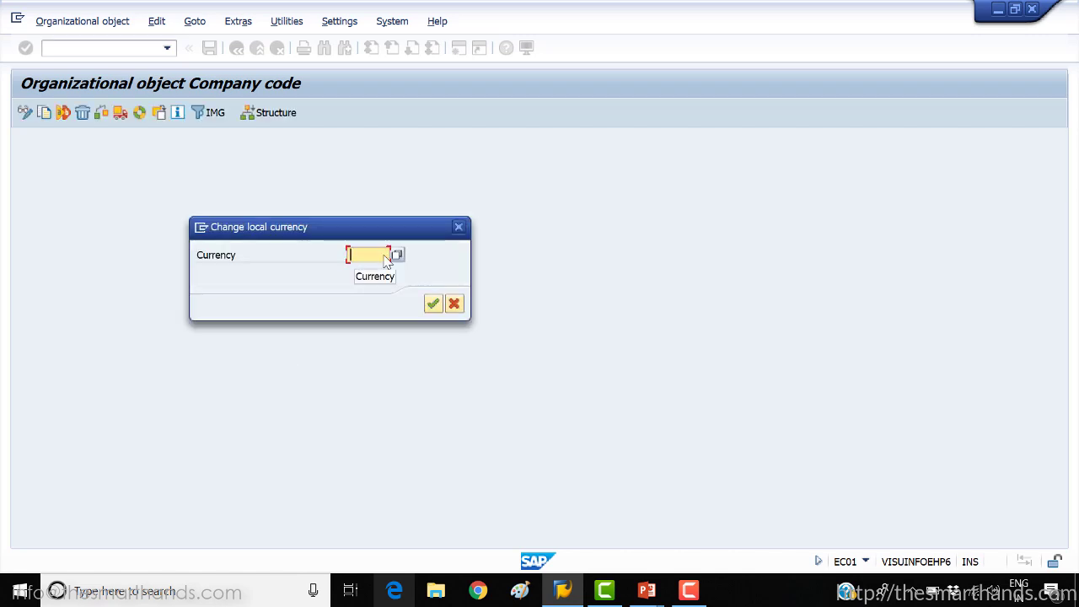
{"action": "type", "text": "USD"}
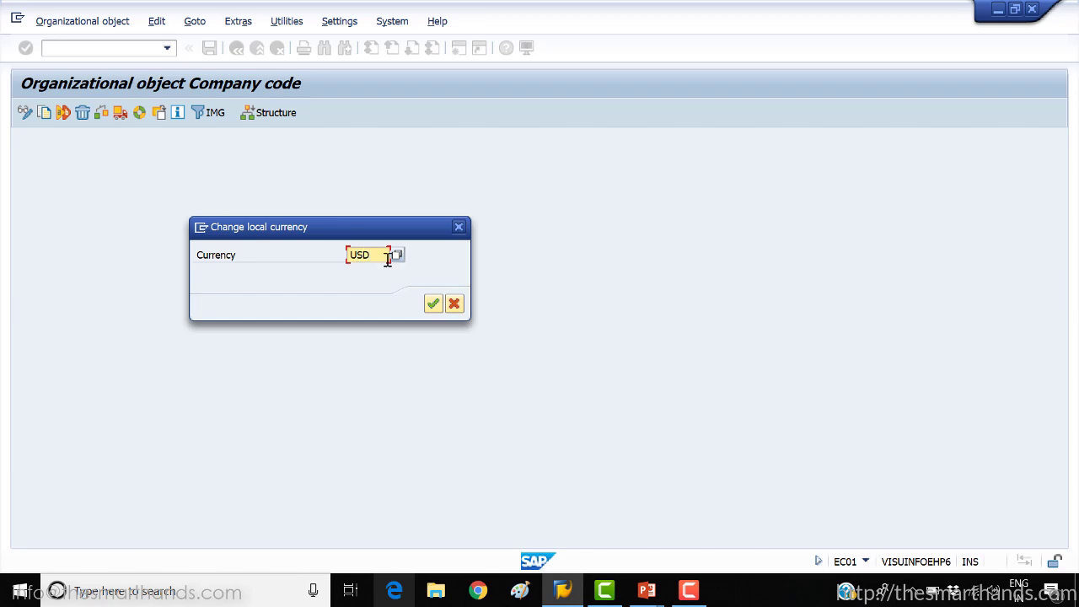
{"action": "left_click", "coordinate": [432, 304]}
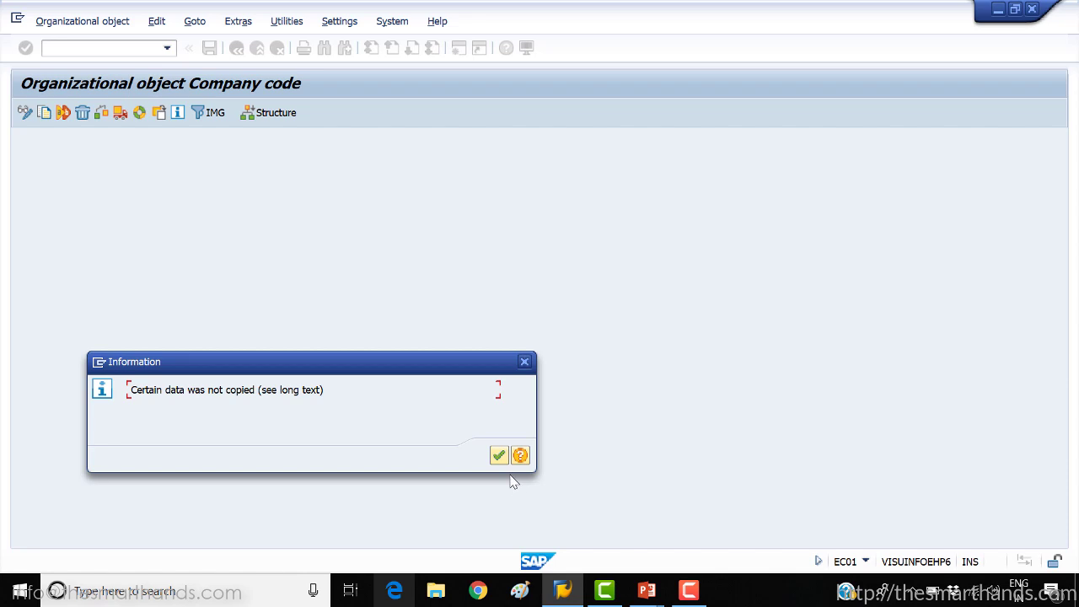
Acknowledge the copy notices and answer the number range transport question so the tables are copied.
{"action": "left_click", "coordinate": [498, 460]}
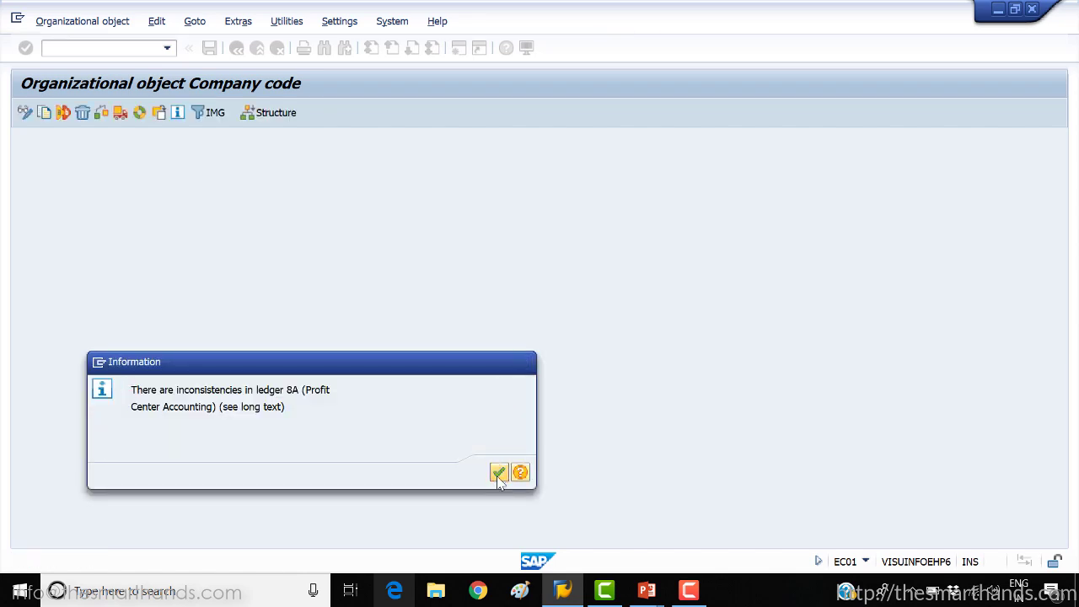
{"action": "left_click", "coordinate": [498, 472]}
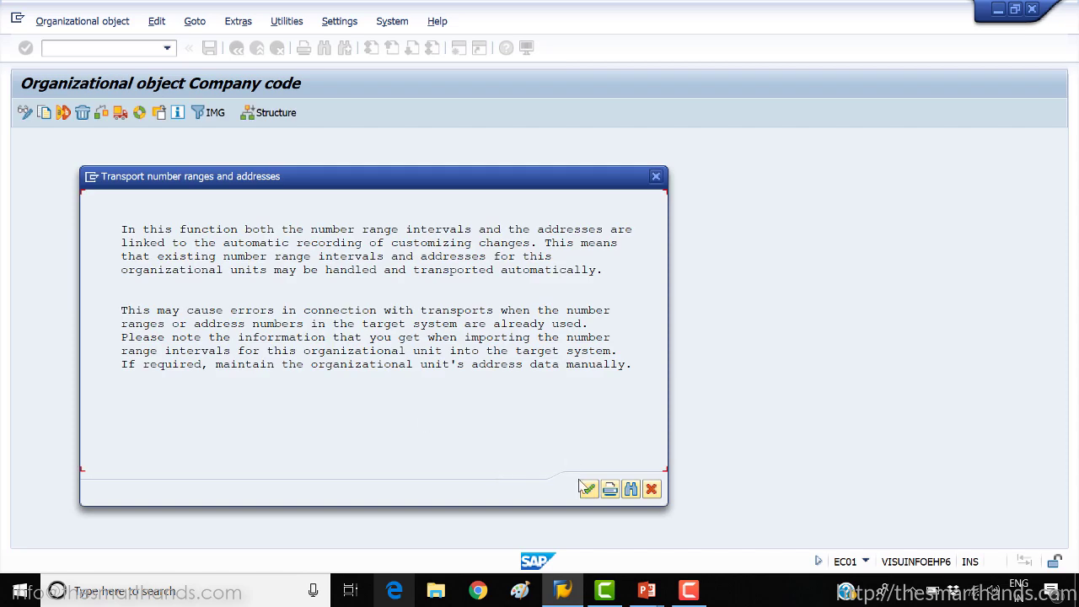
{"action": "left_click", "coordinate": [587, 491]}
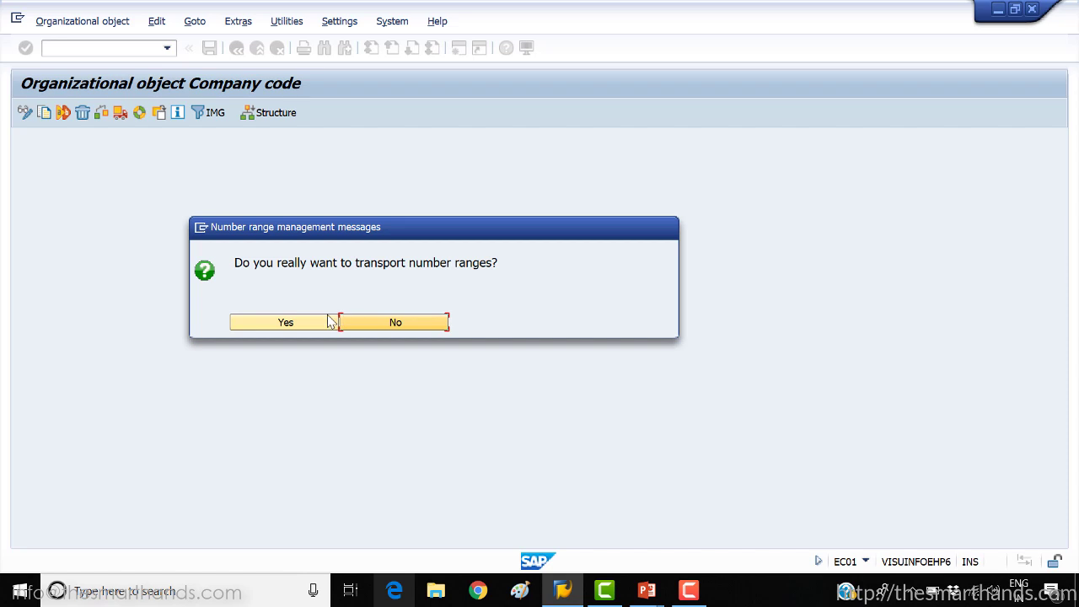
{"action": "key", "text": "Return"}
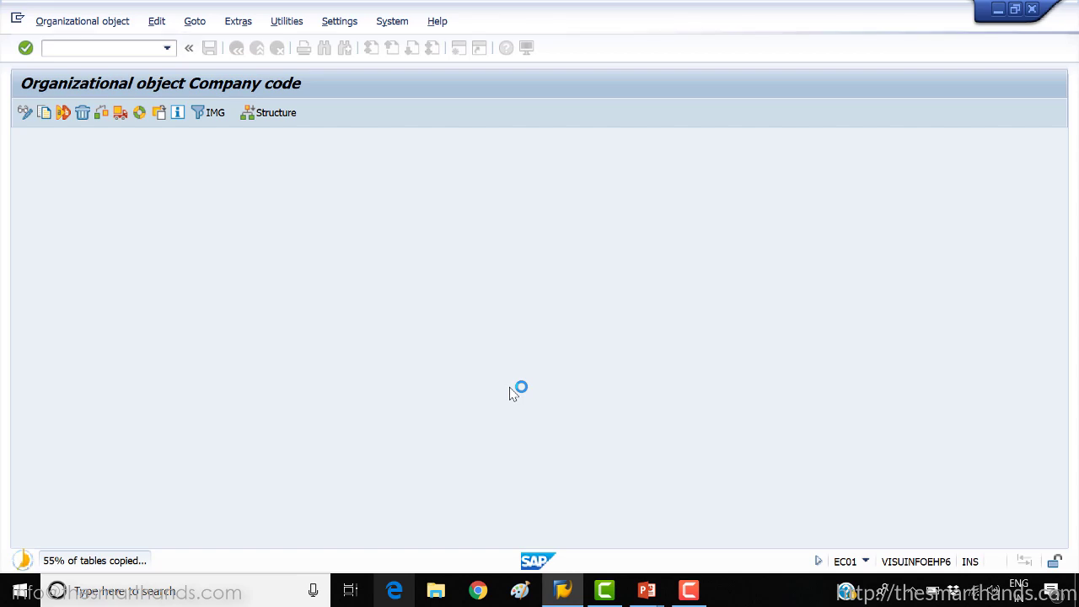
Switch to the PowerPoint slide show, reveal the point on assigning the company code to a controlling area, and return to SAP.
{"action": "key", "text": "alt+Tab"}
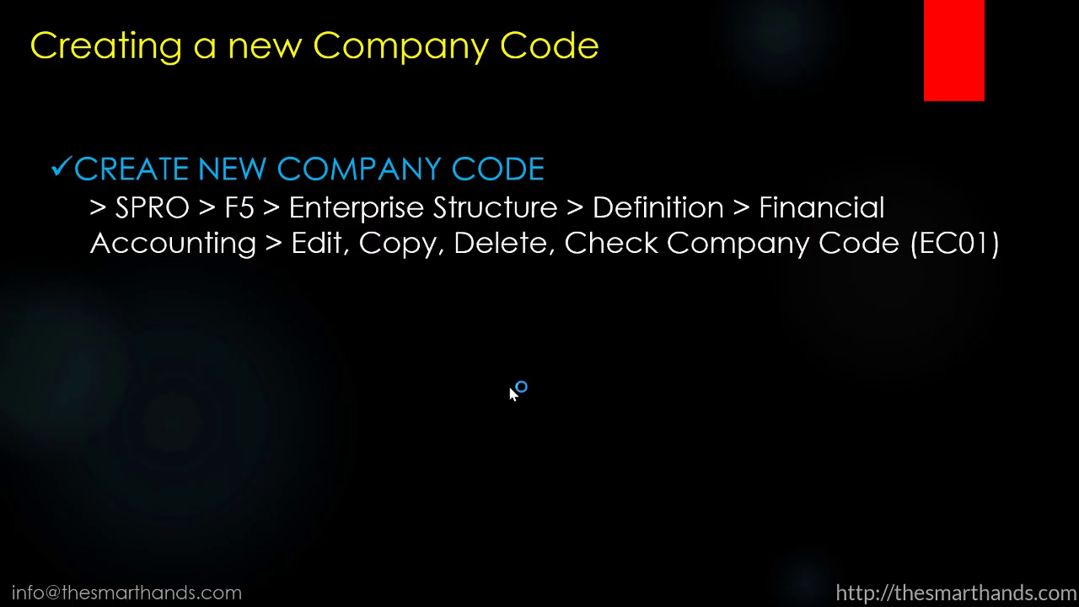
{"action": "left_click", "coordinate": [510, 392]}
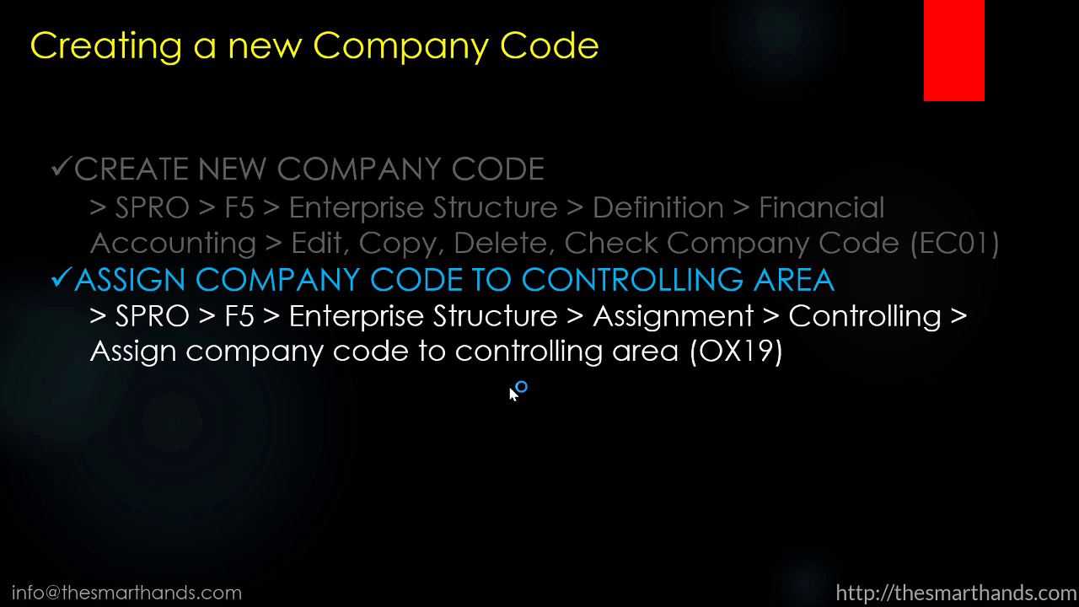
{"action": "key", "text": "alt+Tab"}
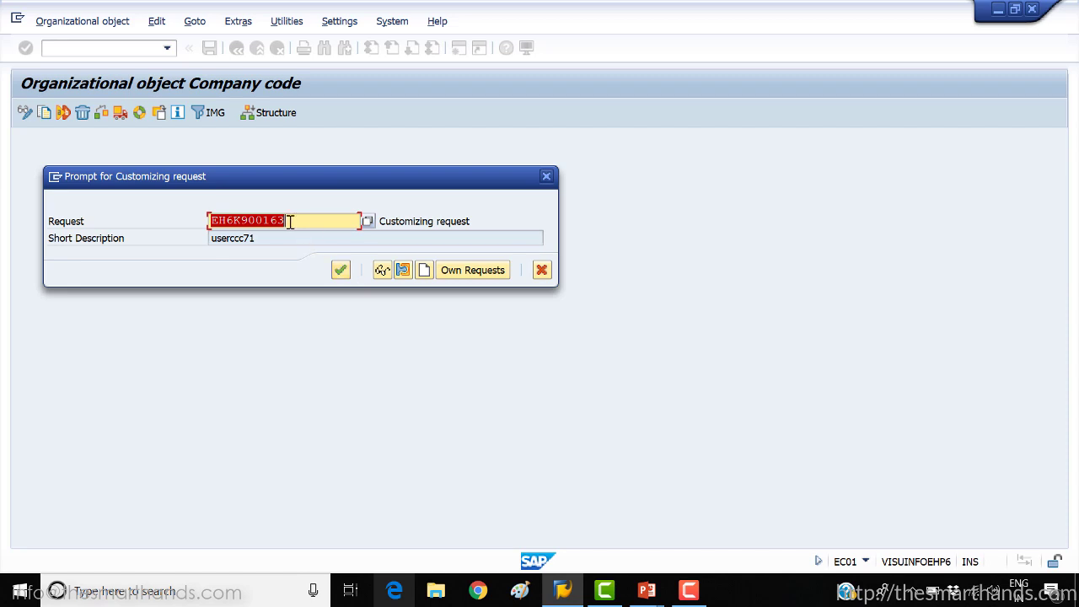
Create a new customizing request described "WMS org structure" and use it for the company code copy.
{"action": "key", "text": "BackSpace"}
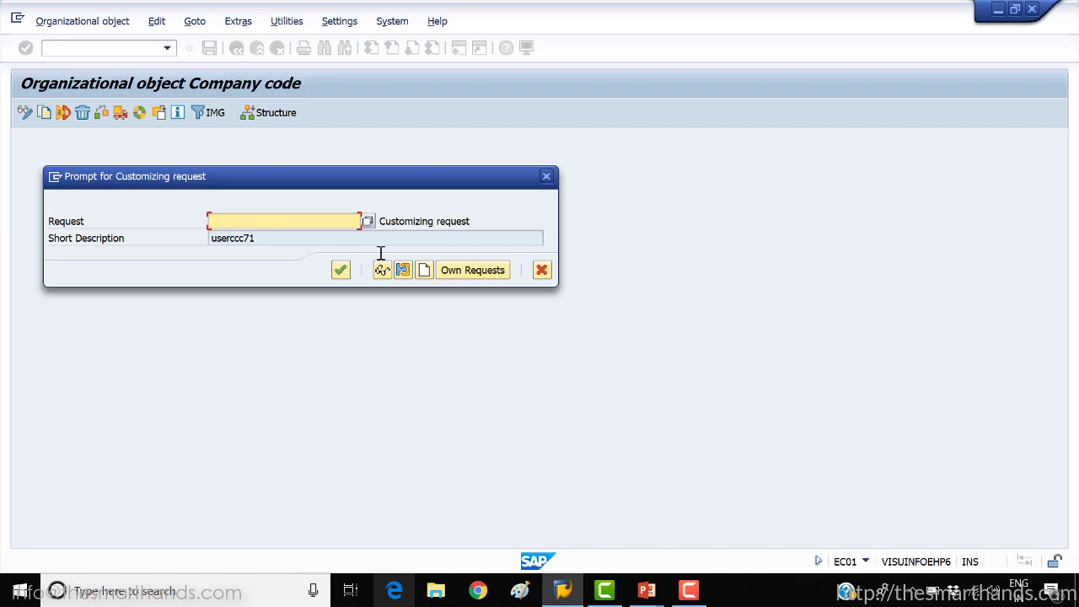
{"action": "left_click", "coordinate": [422, 273]}
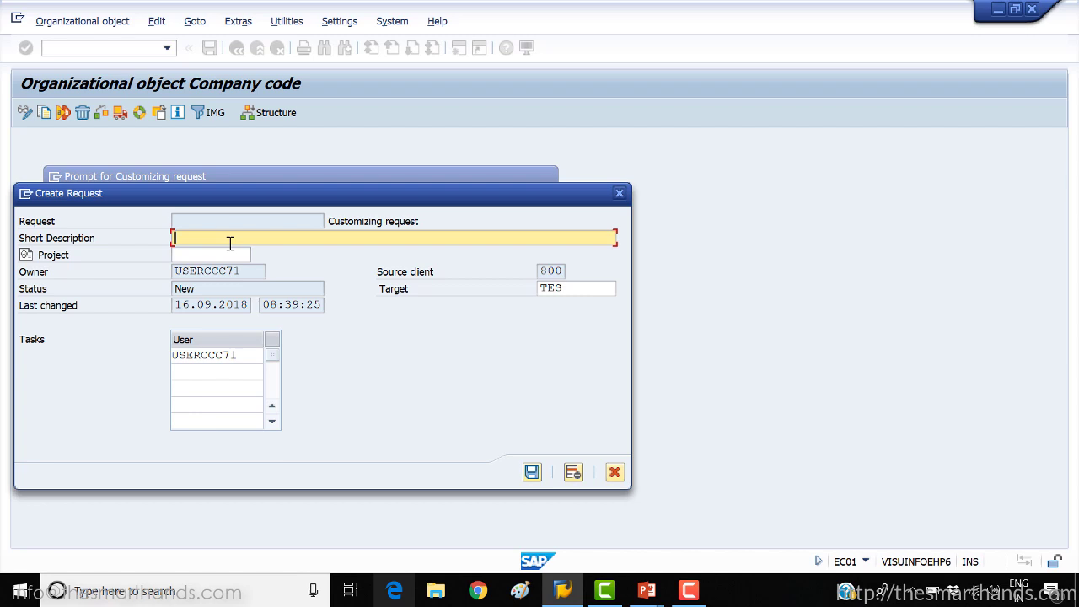
{"action": "type", "text": "WMS org structure"}
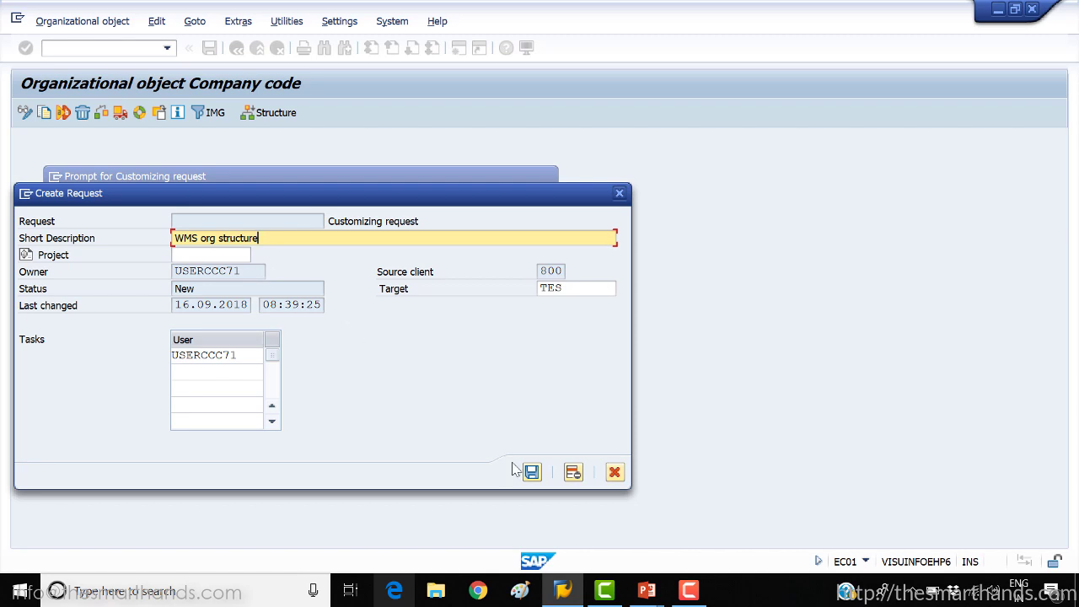
{"action": "left_click", "coordinate": [531, 472]}
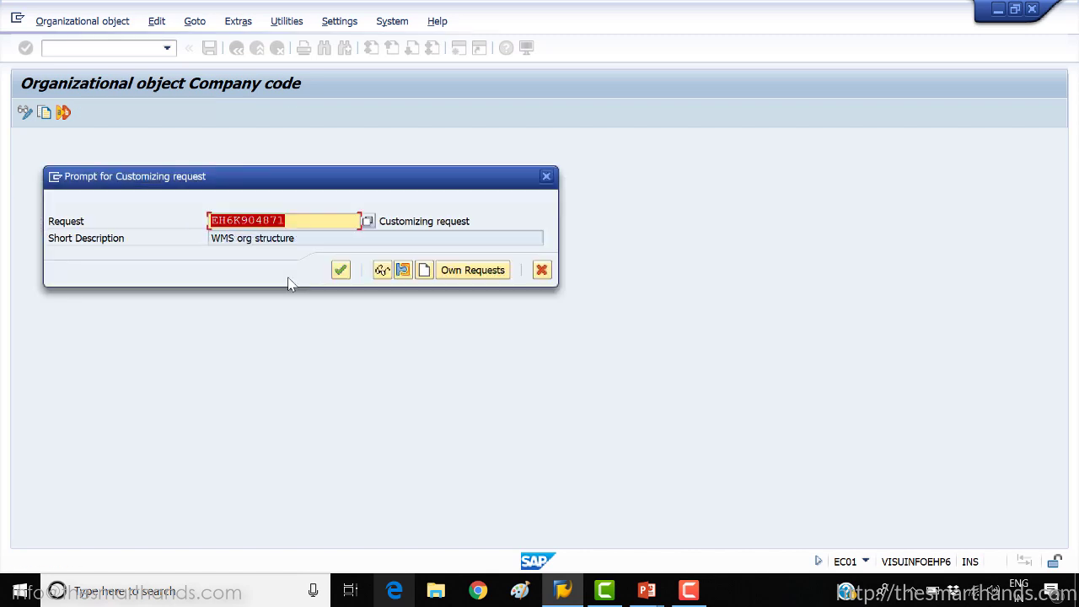
{"action": "left_click", "coordinate": [342, 272]}
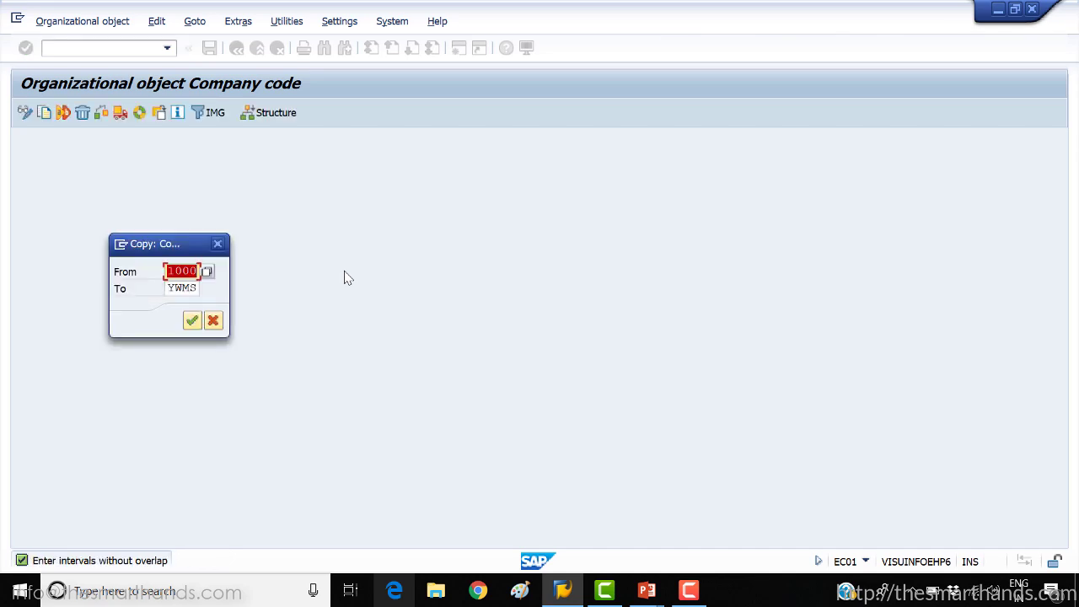
Confirm copying the number range intervals from 1000 to YWMS, close the repeated copy dialog, and continue copying the remaining objects.
{"action": "left_click", "coordinate": [193, 322]}
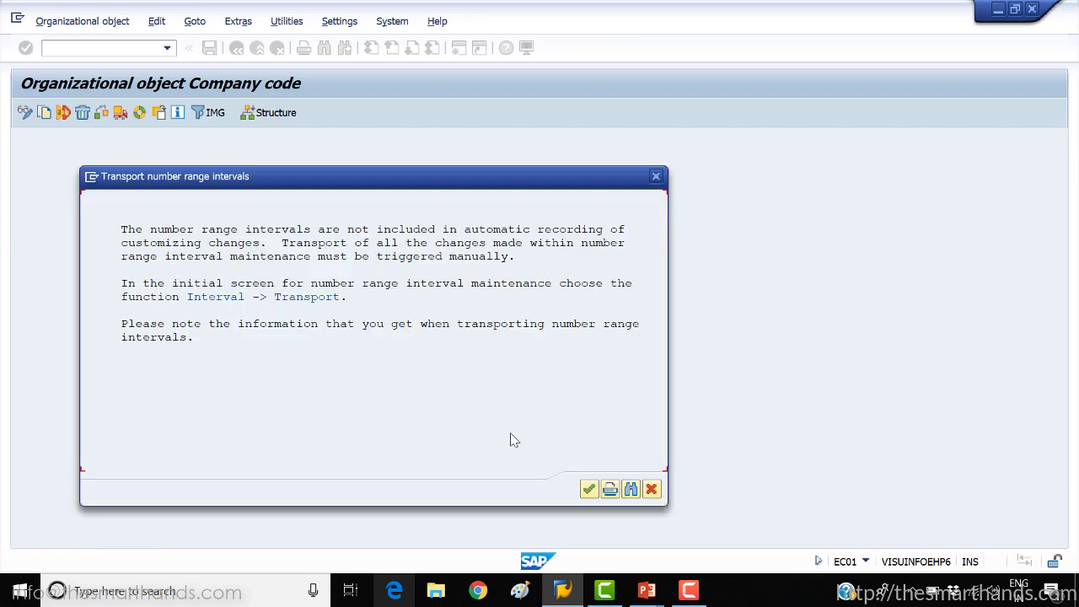
{"action": "left_click", "coordinate": [588, 489]}
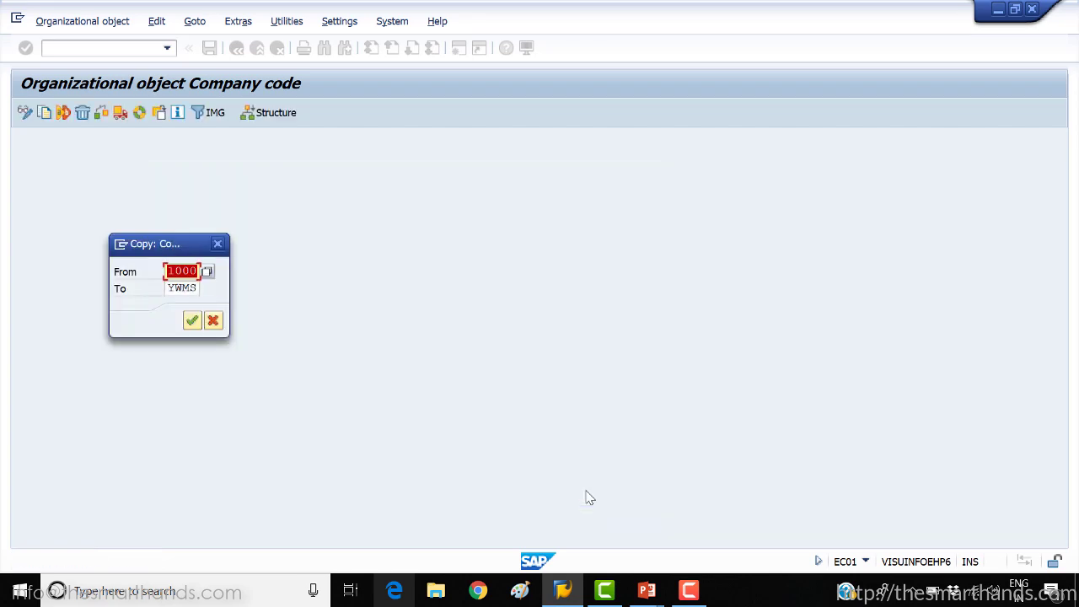
{"action": "left_click", "coordinate": [193, 322]}
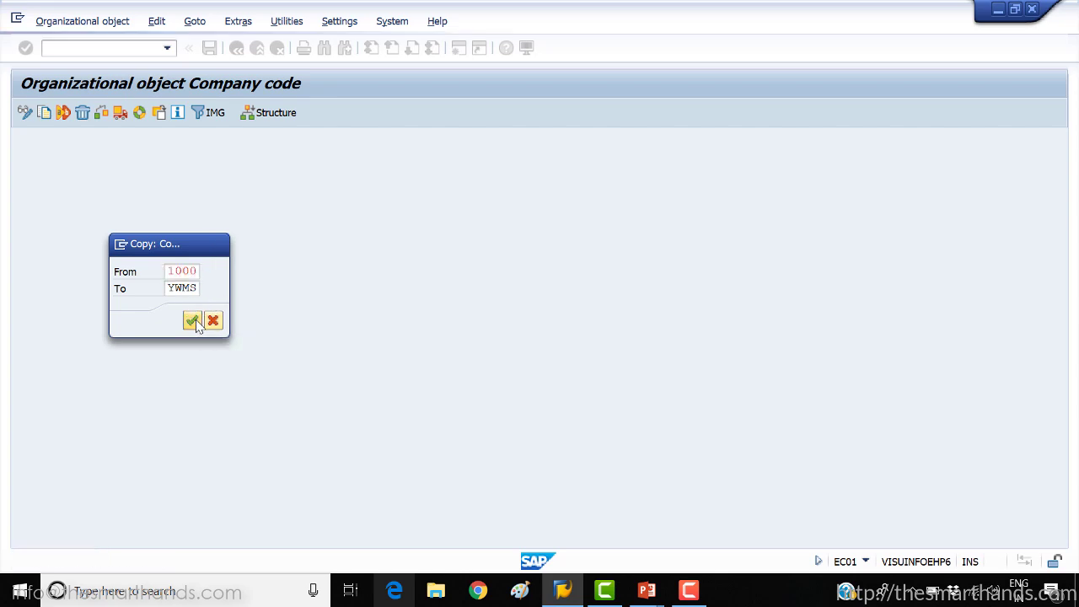
{"action": "left_click", "coordinate": [193, 321]}
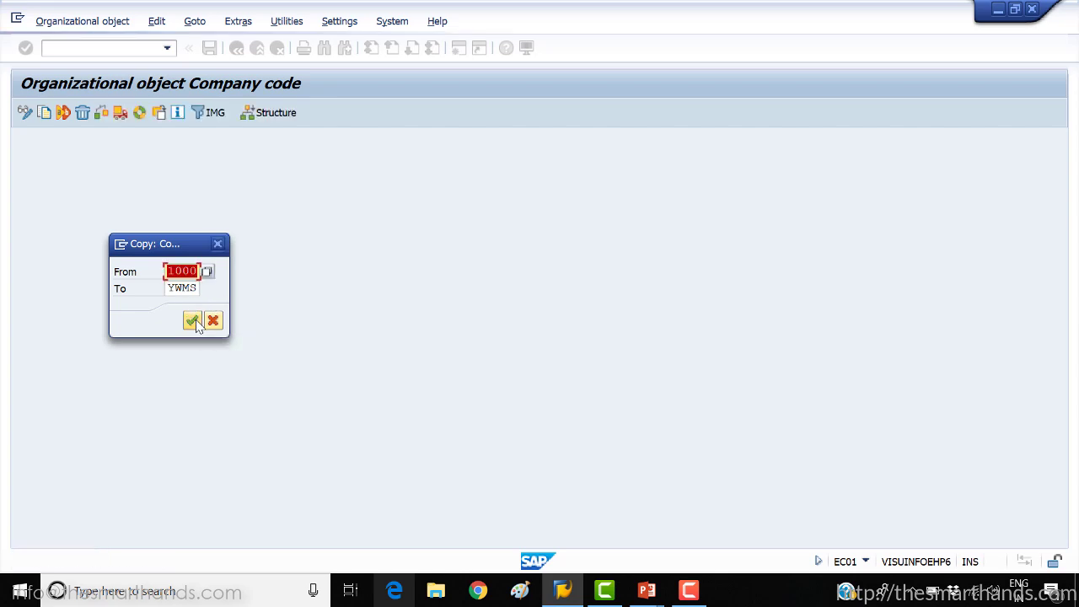
{"action": "left_click", "coordinate": [218, 244]}
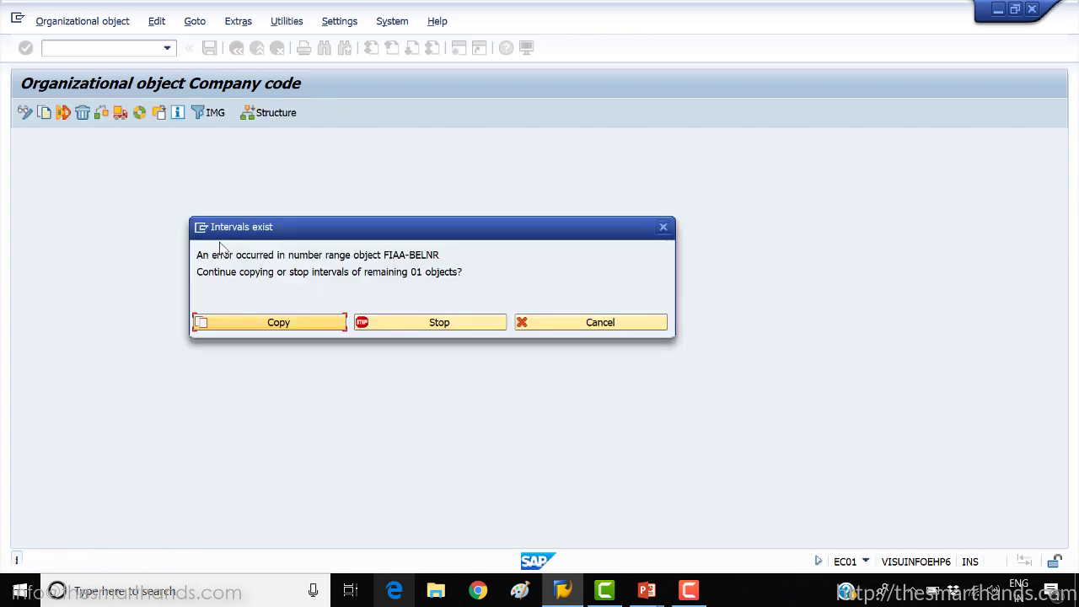
{"action": "left_click", "coordinate": [282, 330]}
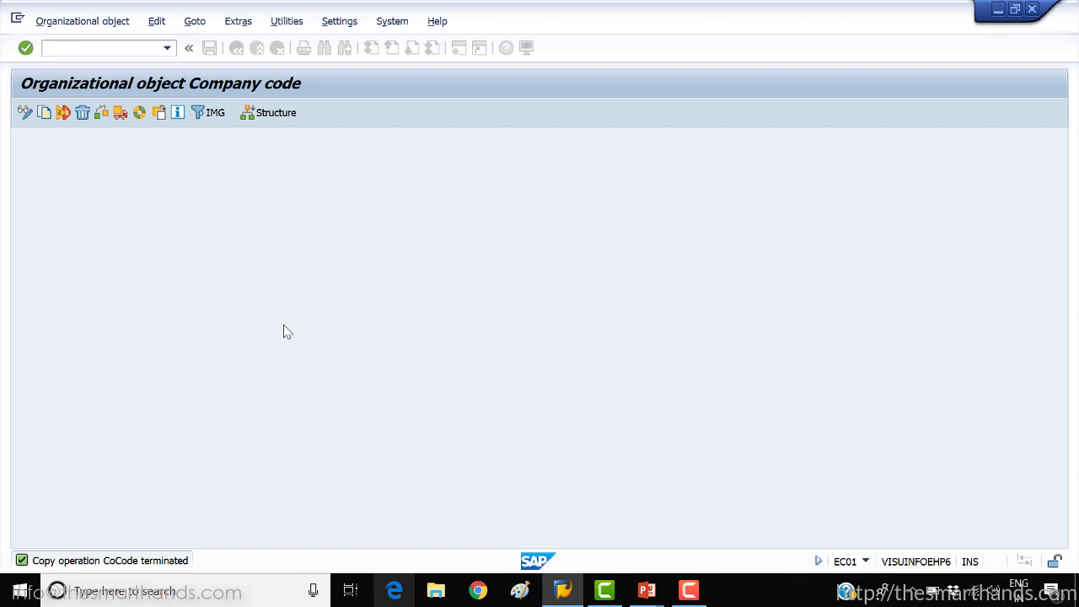
Create an additional SAP session.
{"action": "left_click", "coordinate": [17, 20]}
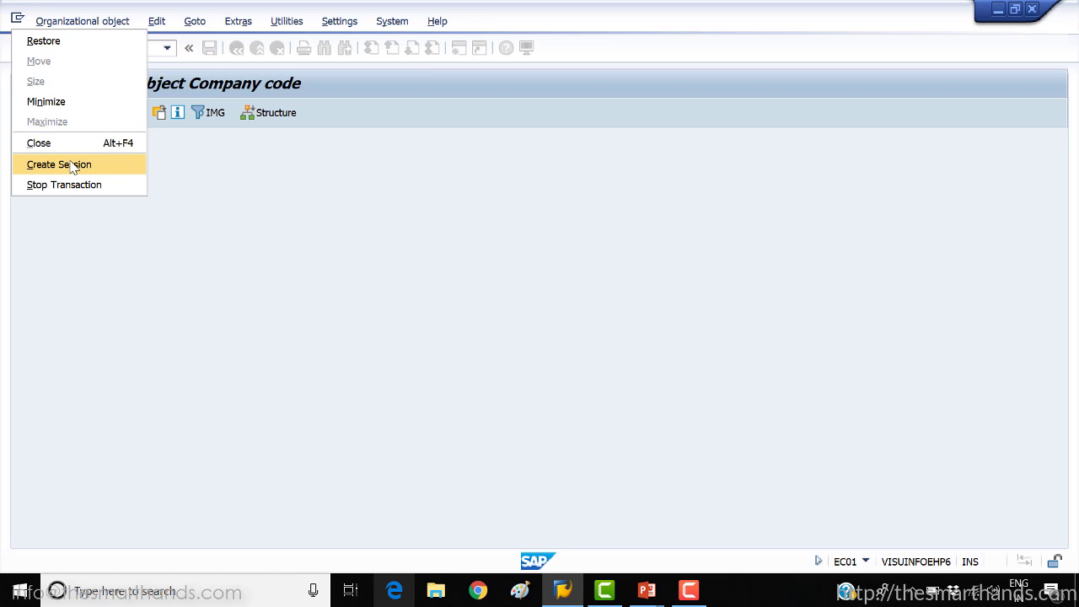
{"action": "left_click", "coordinate": [74, 167]}
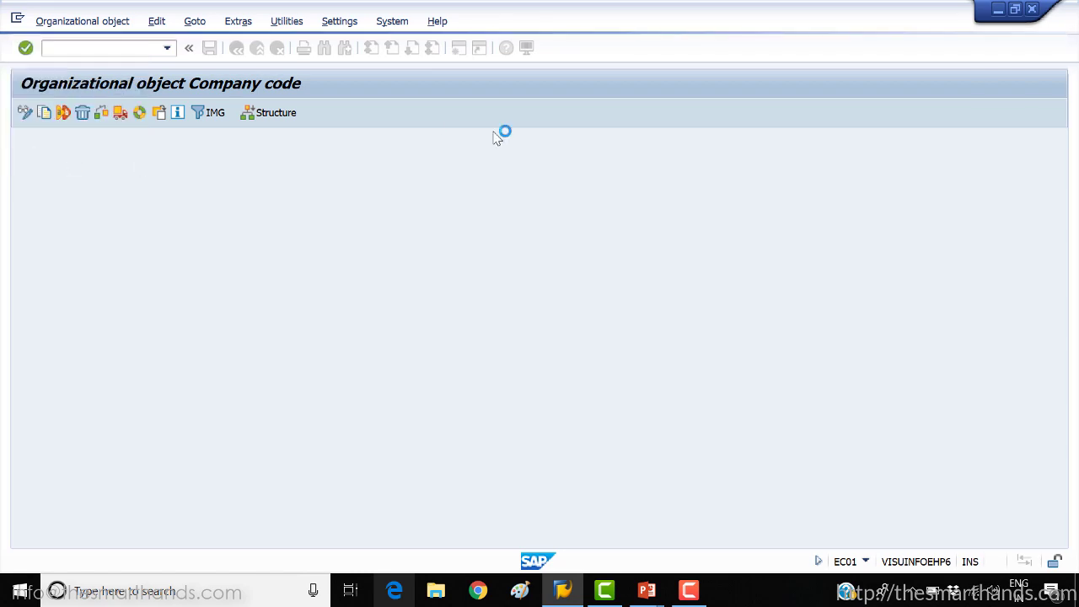
Review the PowerPoint slide on assigning the company code to a controlling area (OX19) and switch to the SAP Easy Access window.
{"action": "mouse_move", "coordinate": [645, 592]}
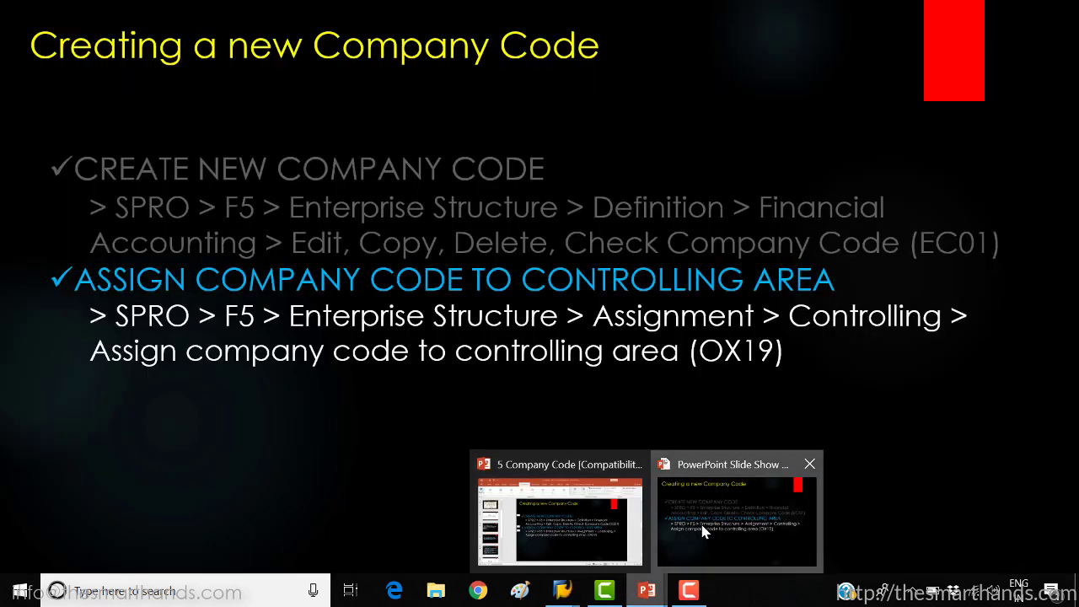
{"action": "left_click", "coordinate": [704, 530]}
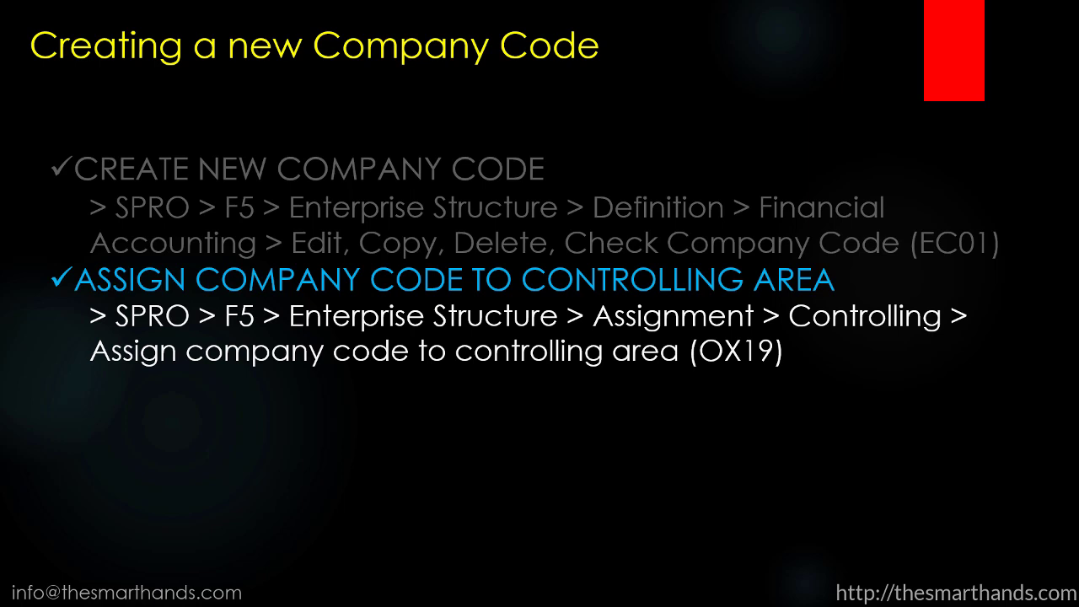
{"action": "key", "text": "alt+Tab"}
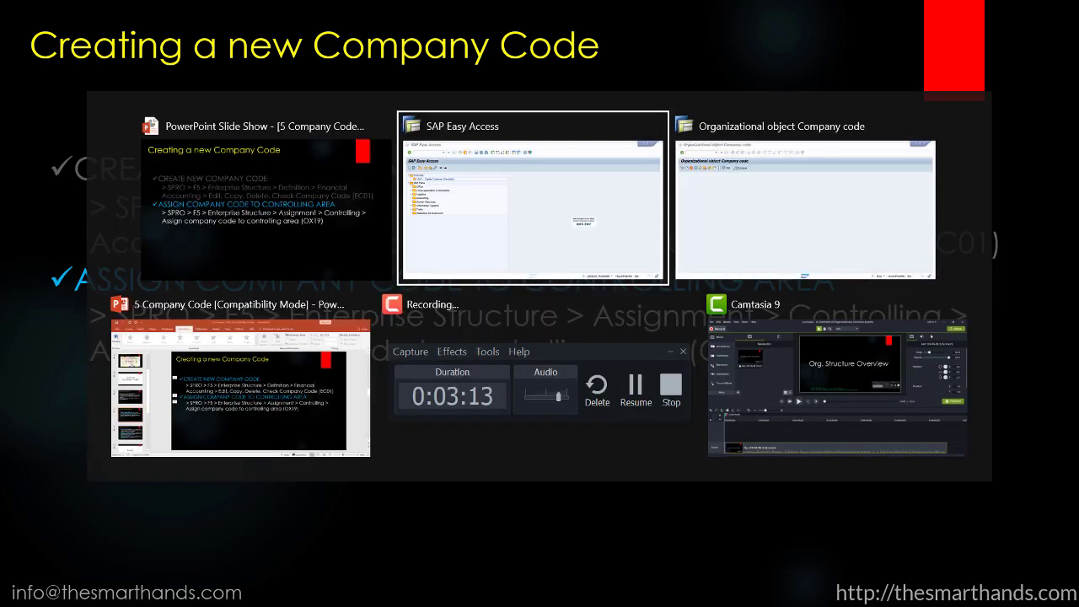
Acknowledge the company code copy message, check the completed activities, and return to the implementation guide.
{"action": "key", "text": "alt+Tab"}
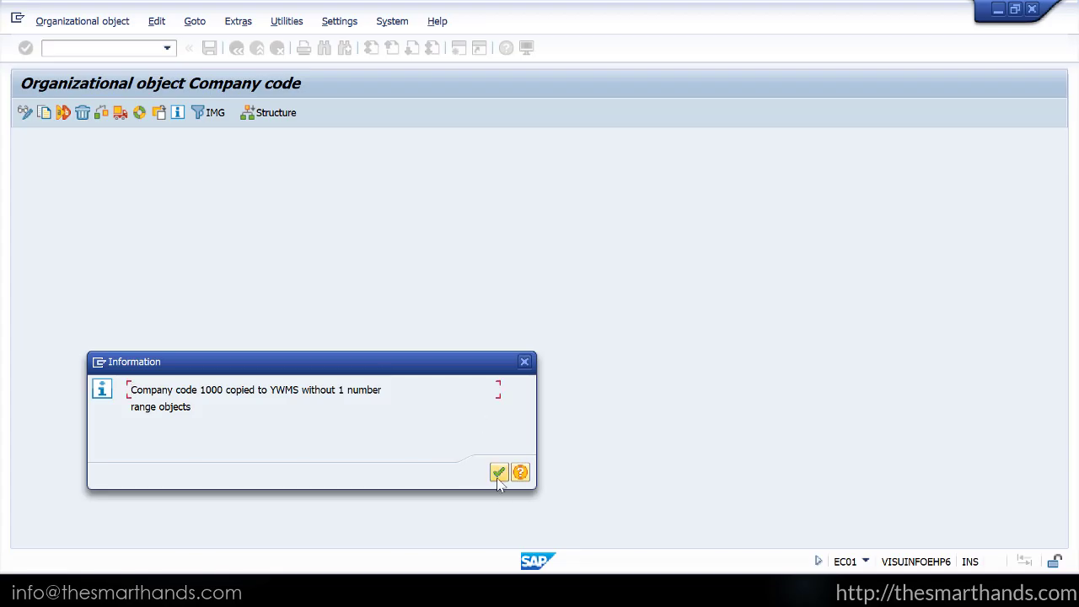
{"action": "key", "text": "Return"}
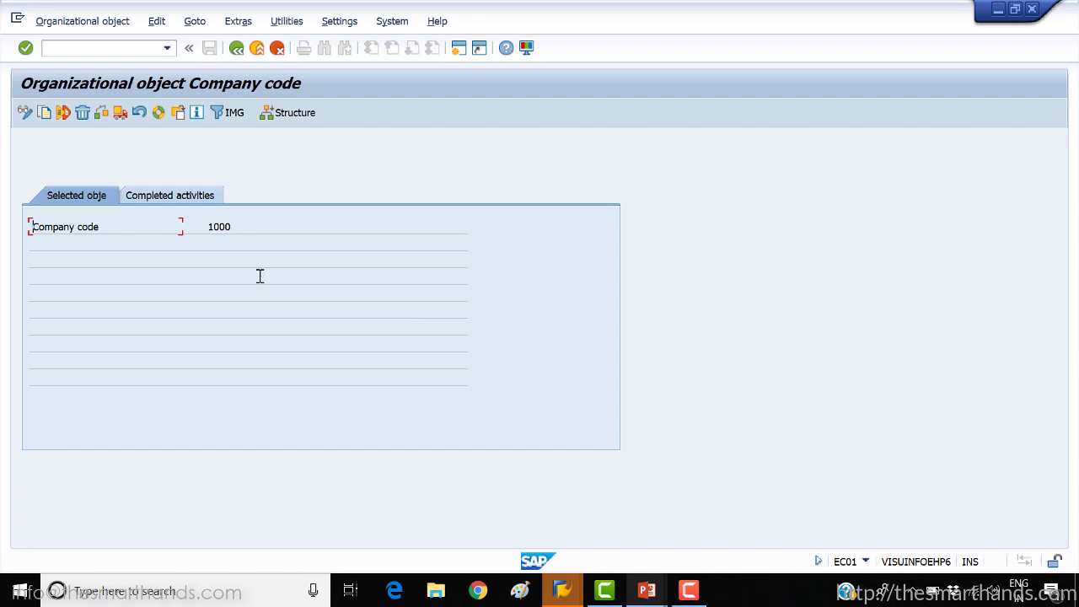
{"action": "left_click", "coordinate": [201, 199]}
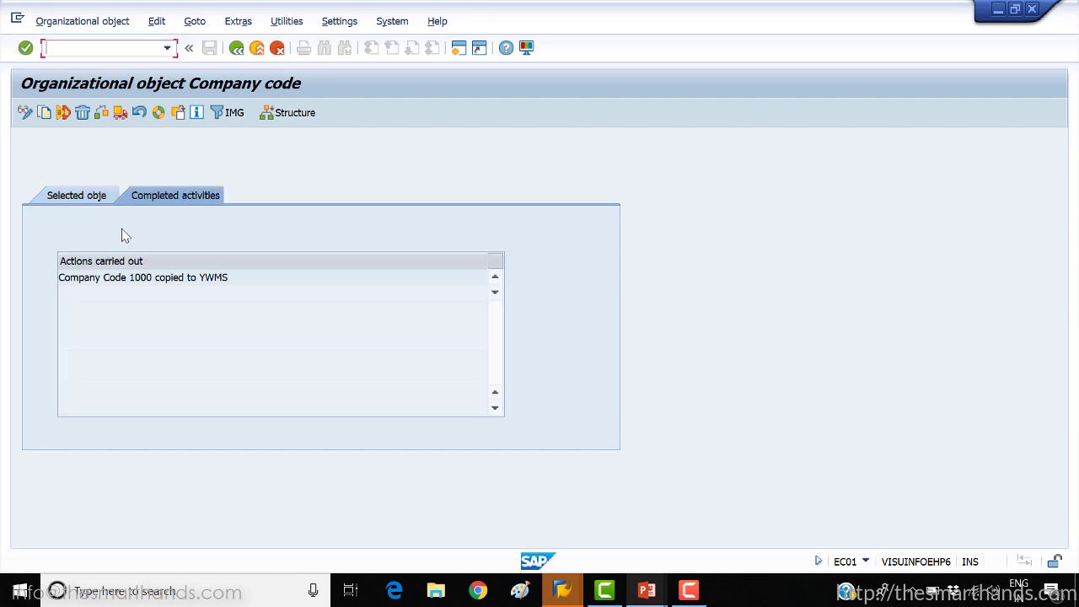
{"action": "left_click", "coordinate": [239, 49]}
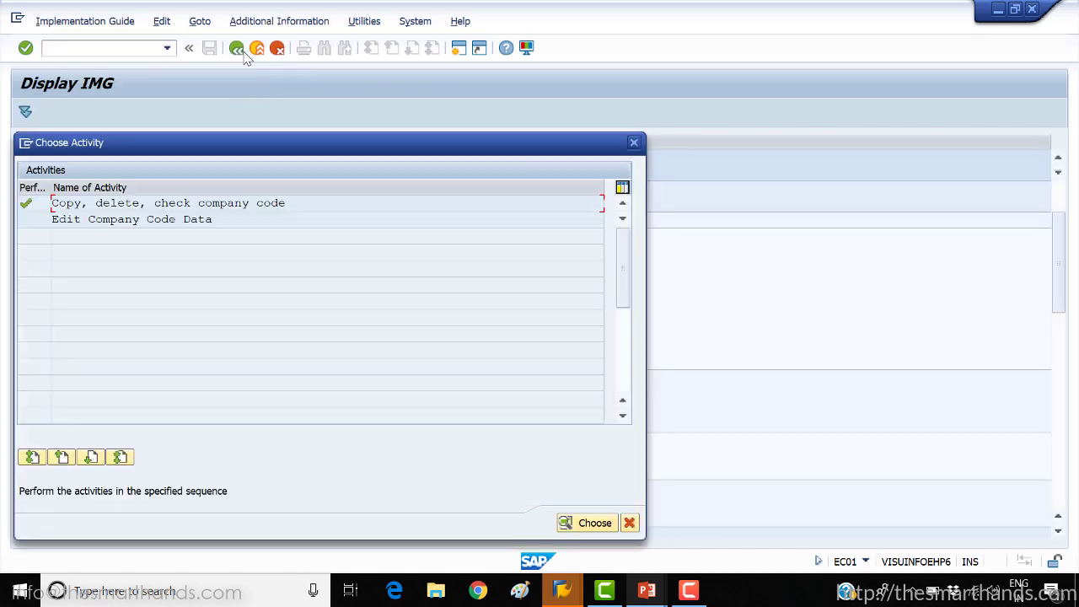
{"action": "left_click", "coordinate": [634, 145]}
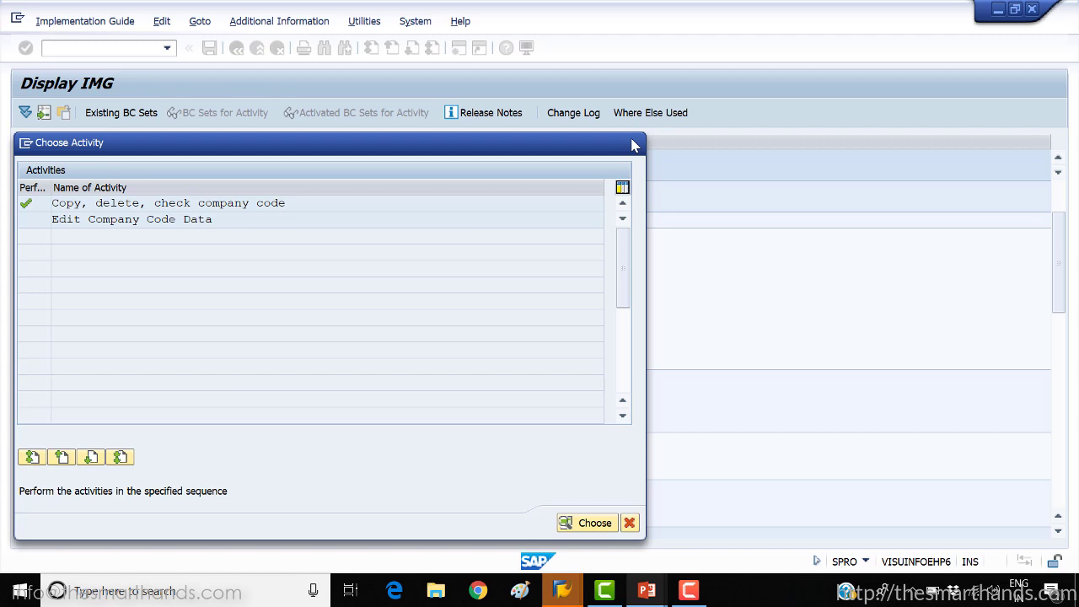
Open the Edit Company Code Data activity and display the details of company code YWMS.
{"action": "left_click", "coordinate": [115, 270]}
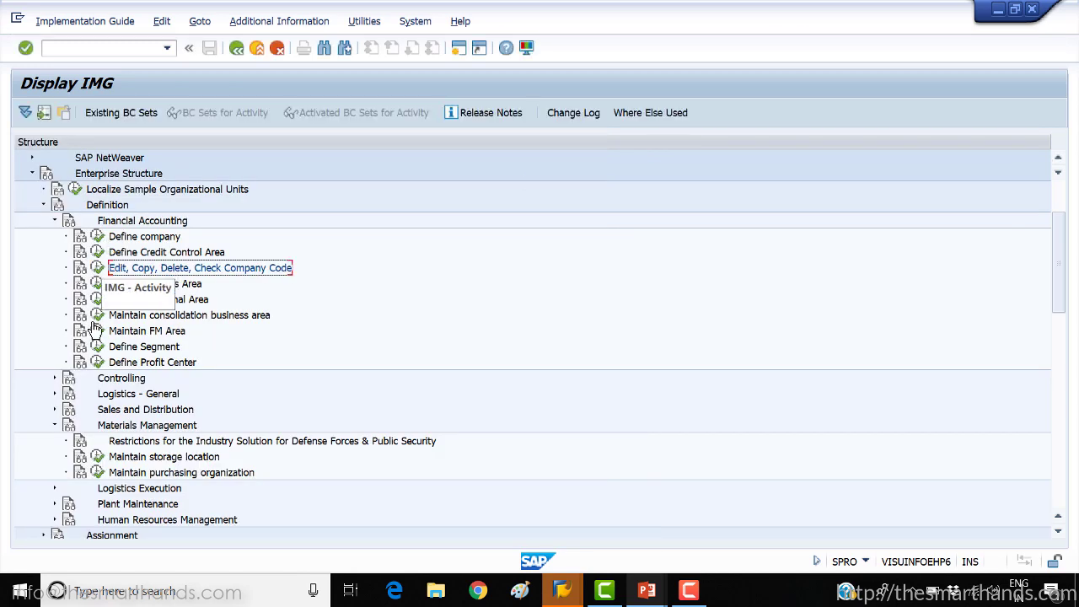
{"action": "left_click", "coordinate": [101, 270]}
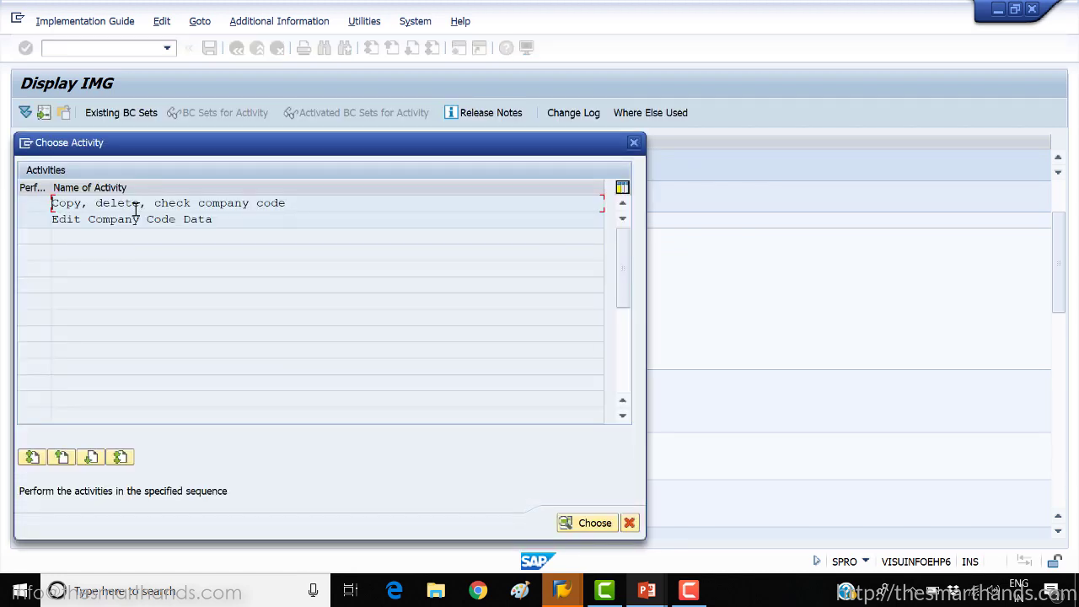
{"action": "double_click", "coordinate": [133, 221]}
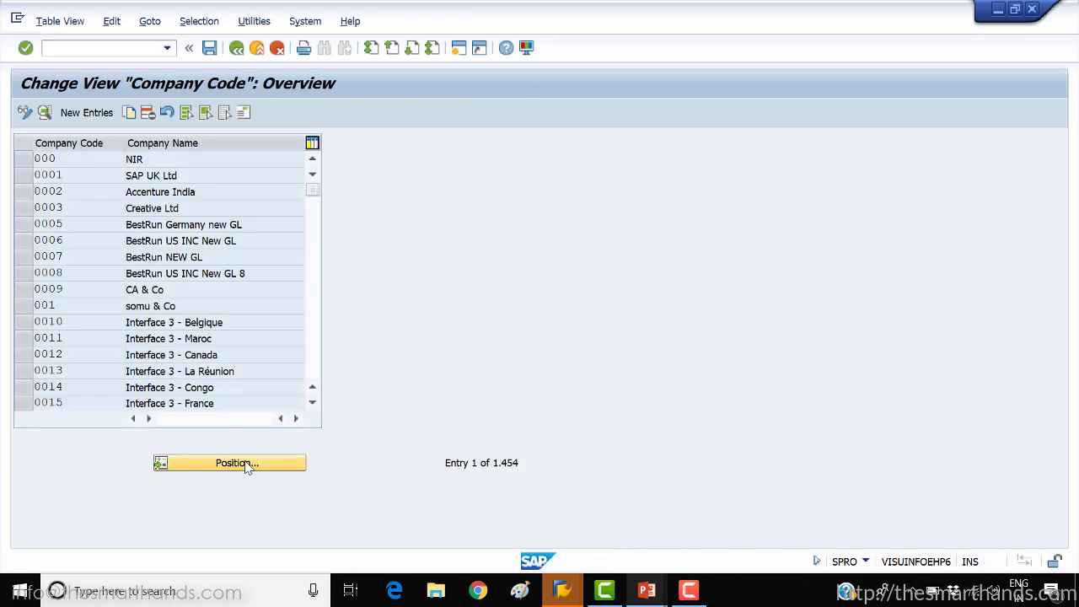
{"action": "left_click", "coordinate": [247, 469]}
{"action": "type", "text": "y"}
{"action": "key", "text": "Down"}
{"action": "key", "text": "Return"}
{"action": "key", "text": "Return"}
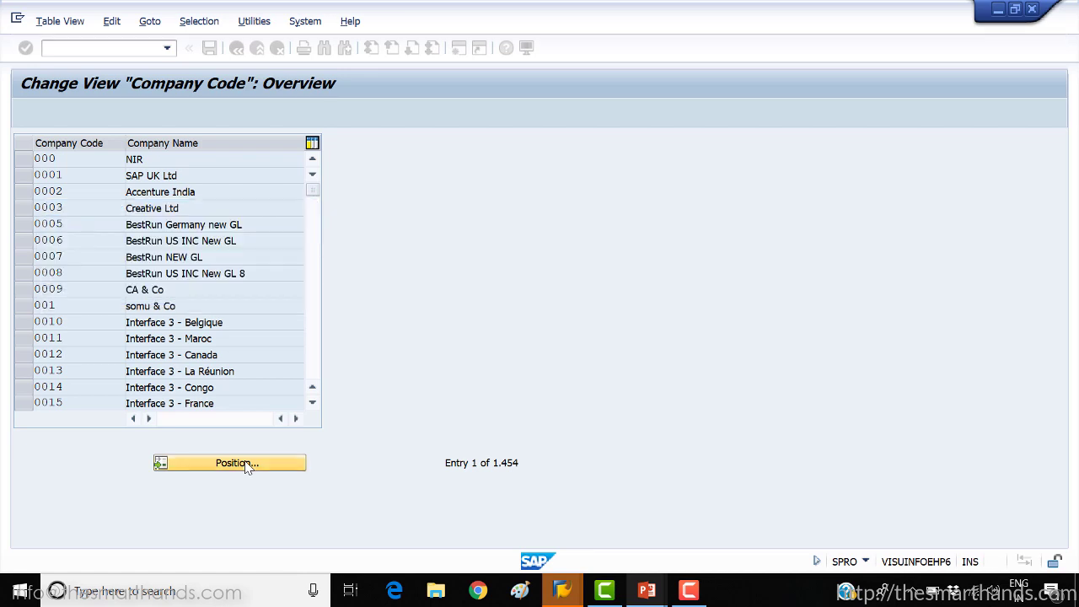
{"action": "double_click", "coordinate": [110, 160]}
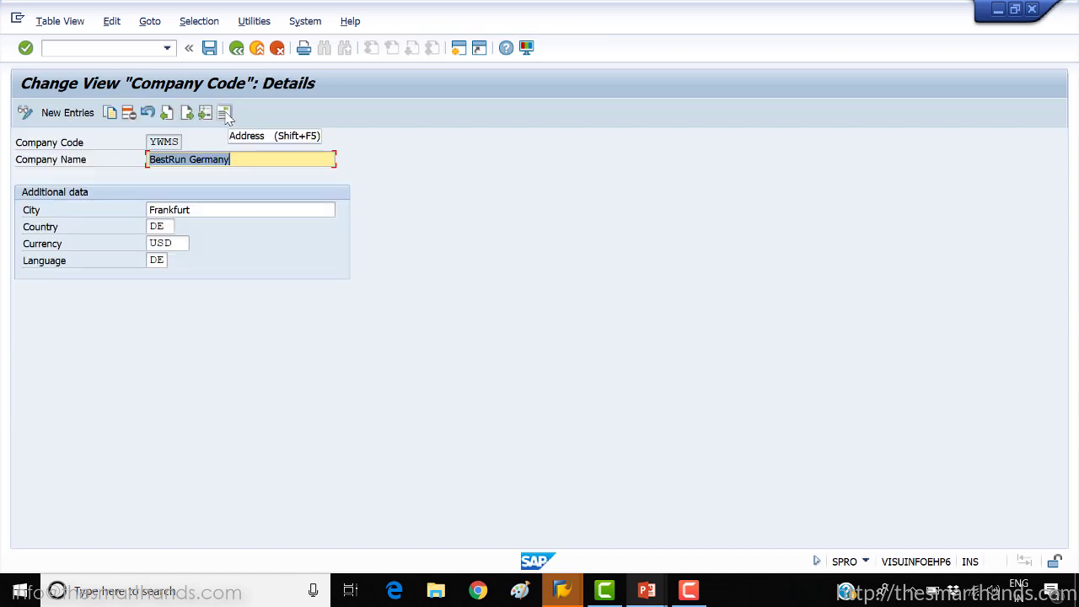
Open the address data of company code YWMS and return to the implementation guide structure.
{"action": "left_click", "coordinate": [224, 114]}
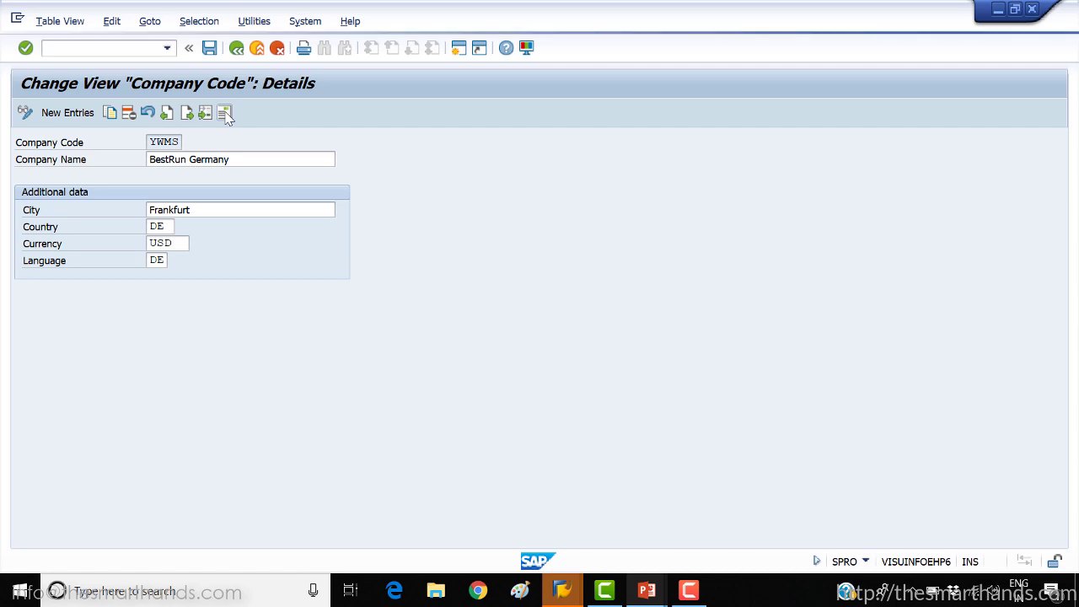
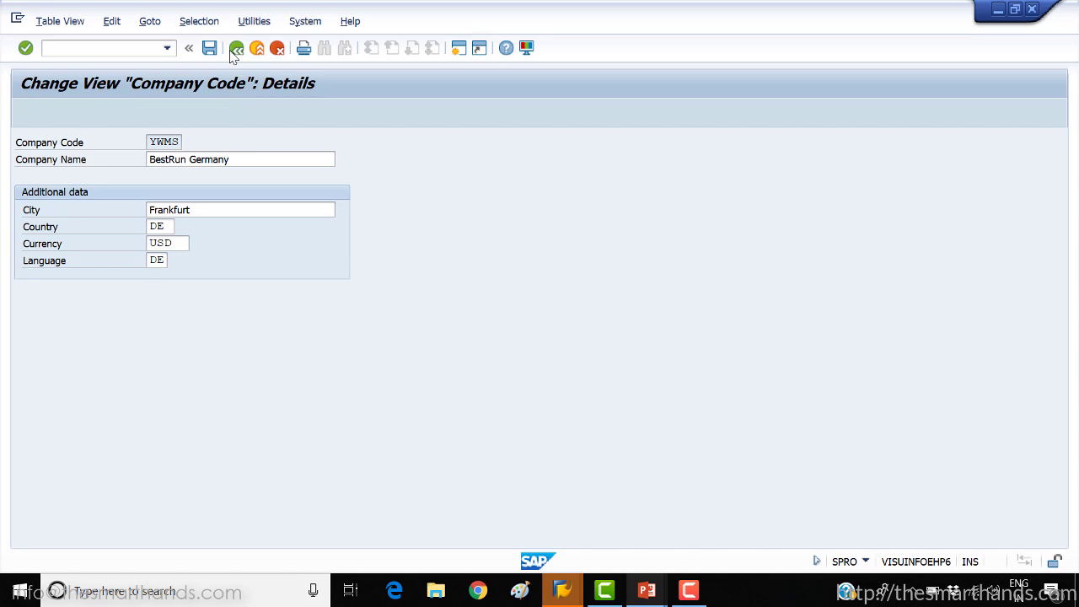
{"action": "left_click", "coordinate": [236, 49]}
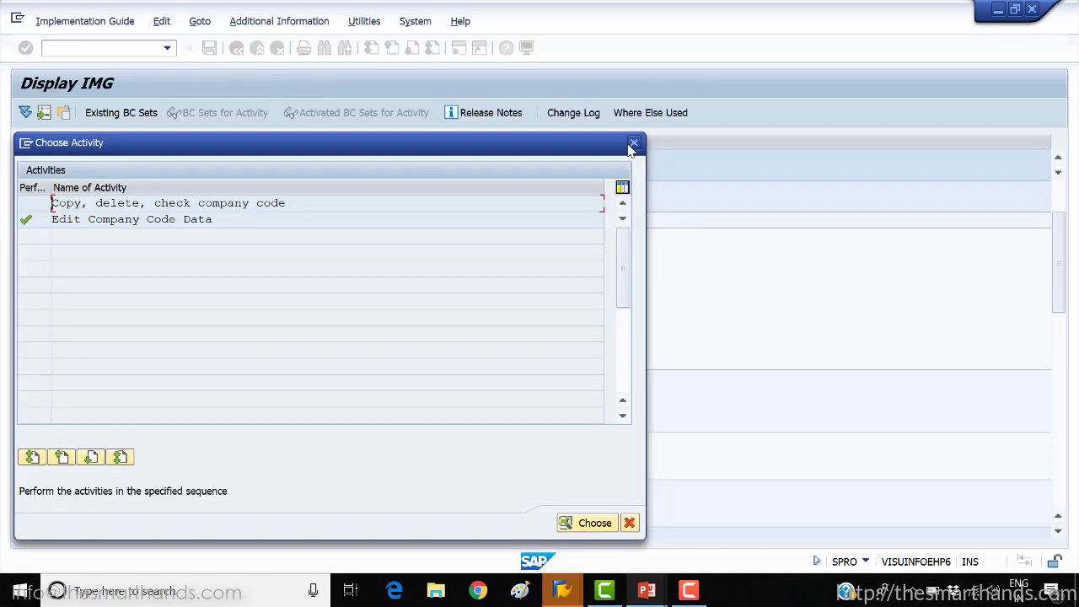
{"action": "left_click", "coordinate": [634, 143]}
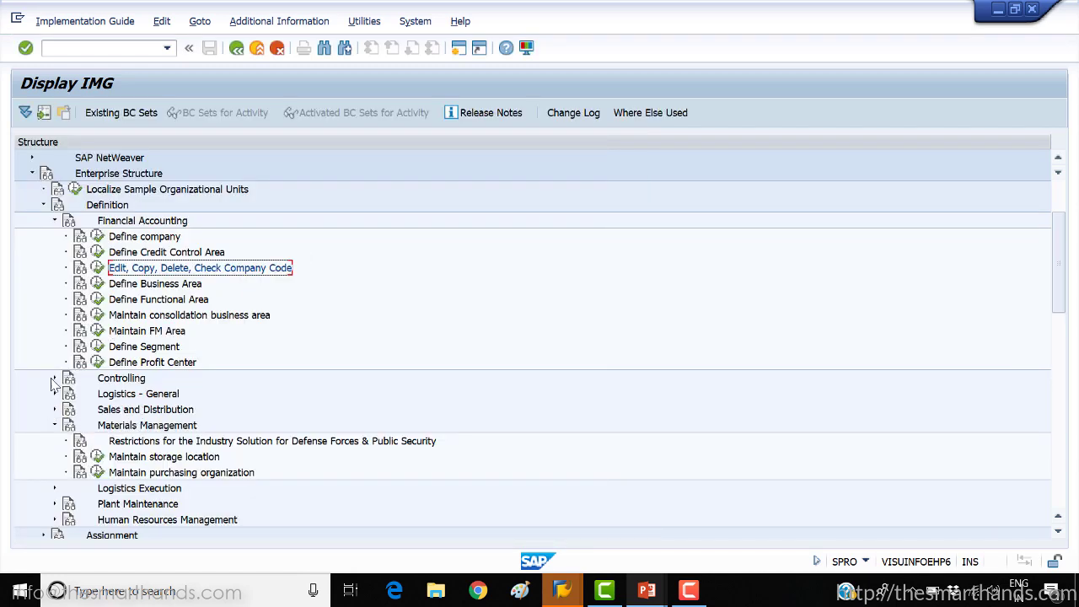
Review the PowerPoint slide's path for assigning a company code to a controlling area, end the slide show, and switch back to Display IMG.
{"action": "left_click", "coordinate": [54, 379]}
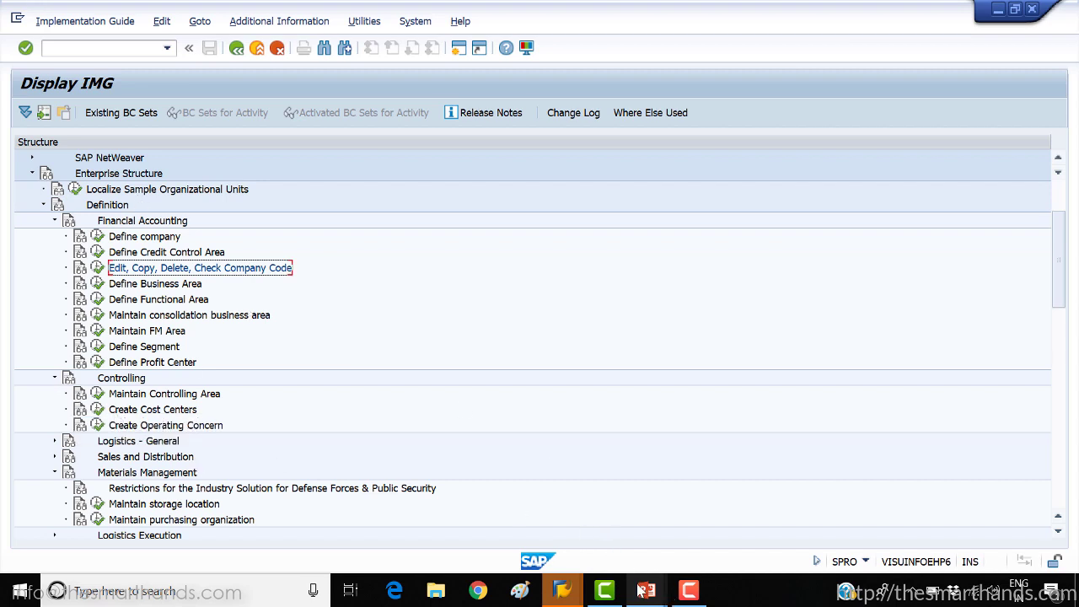
{"action": "mouse_move", "coordinate": [644, 590]}
{"action": "left_click", "coordinate": [715, 516]}
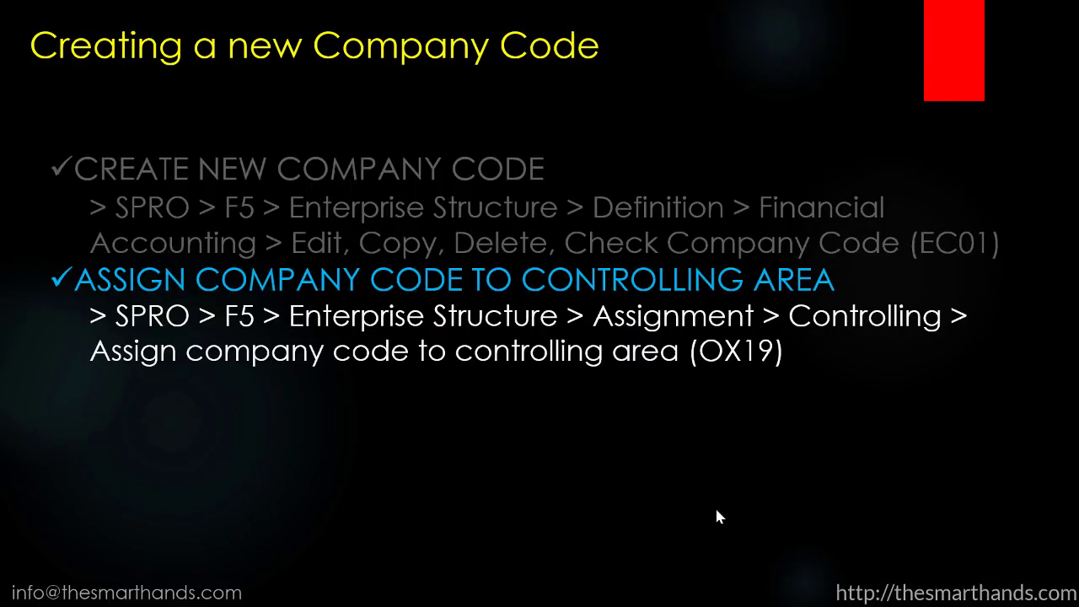
{"action": "key", "text": "Escape"}
{"action": "mouse_move", "coordinate": [570, 597]}
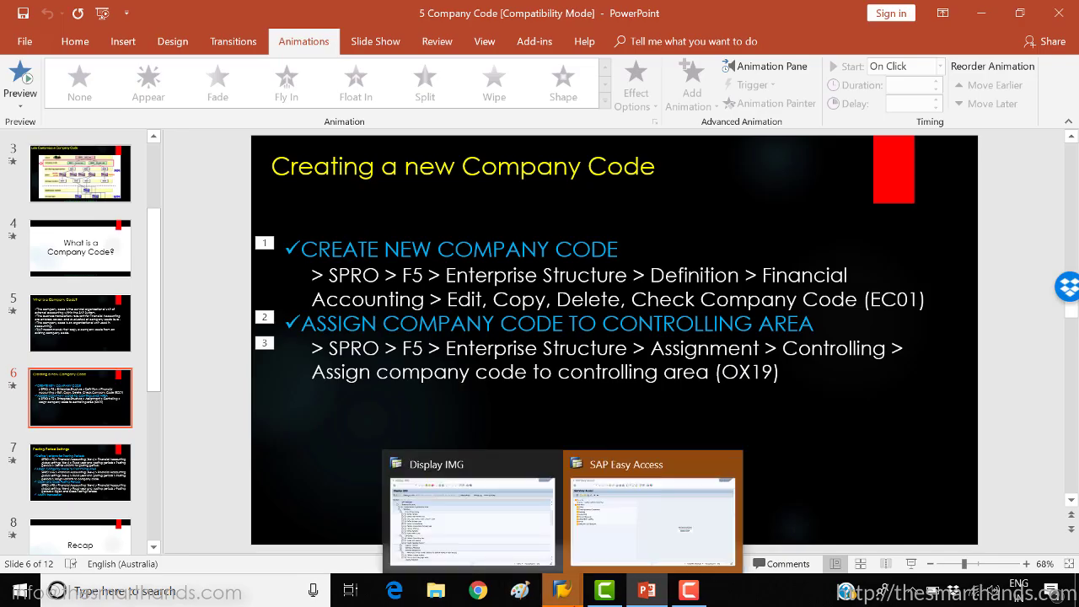
{"action": "left_click", "coordinate": [446, 519]}
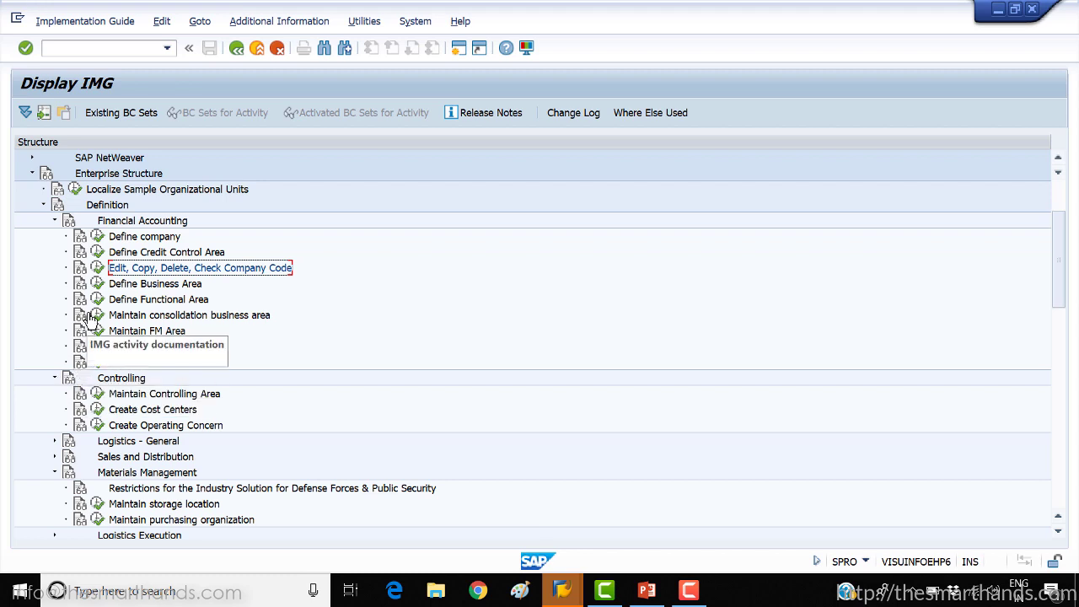
Open Assign company code to controlling area under Assignment > Controlling and display the company code assignments of controlling area 1000.
{"action": "left_click", "coordinate": [54, 221]}
{"action": "left_click", "coordinate": [44, 204]}
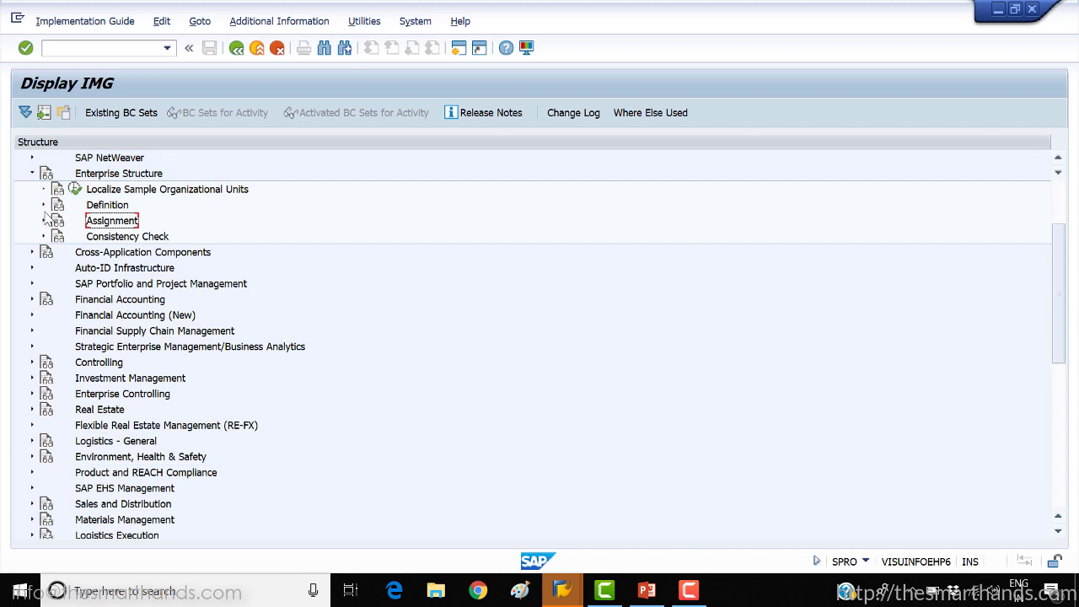
{"action": "left_click", "coordinate": [44, 221]}
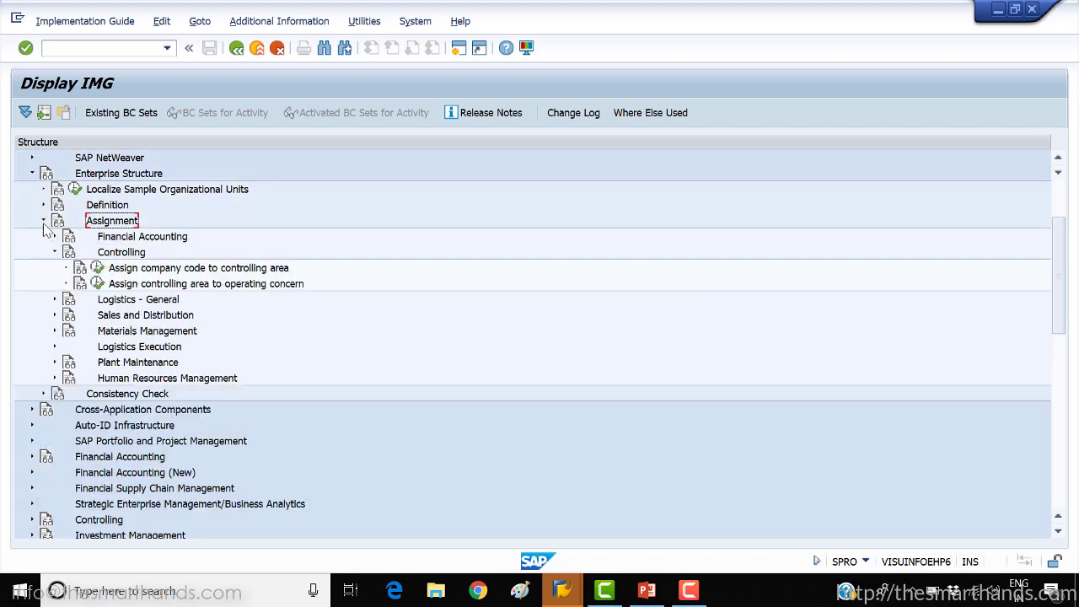
{"action": "left_click", "coordinate": [98, 269]}
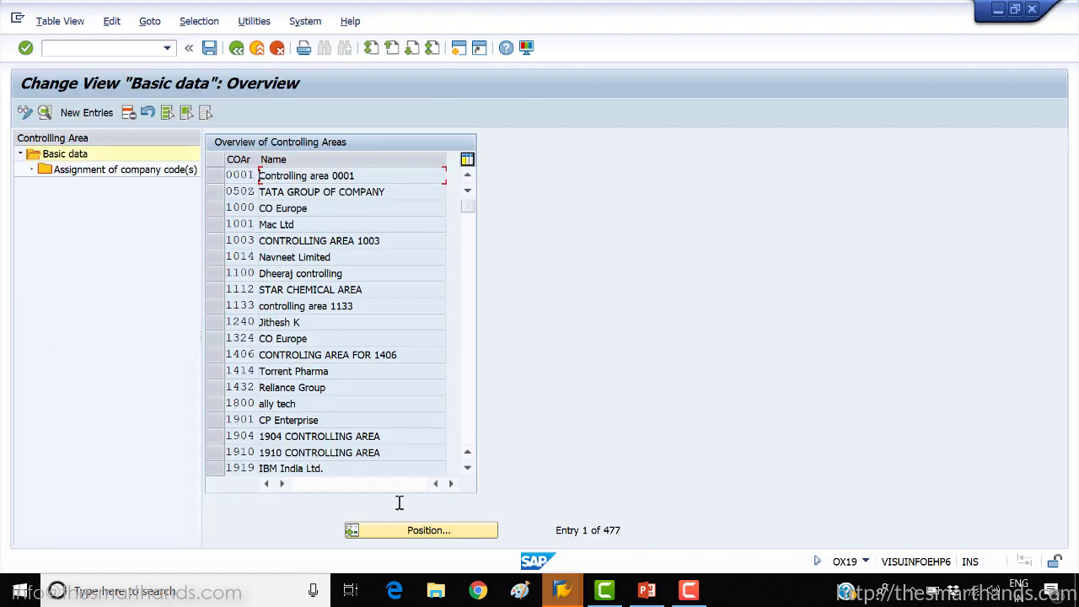
{"action": "left_click", "coordinate": [216, 210]}
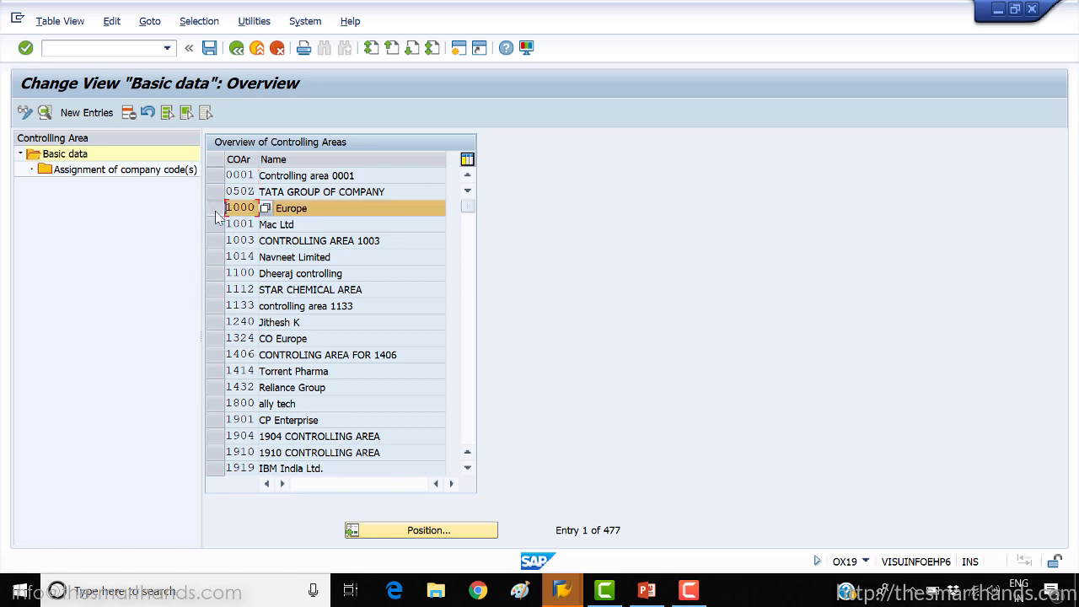
{"action": "double_click", "coordinate": [114, 169]}
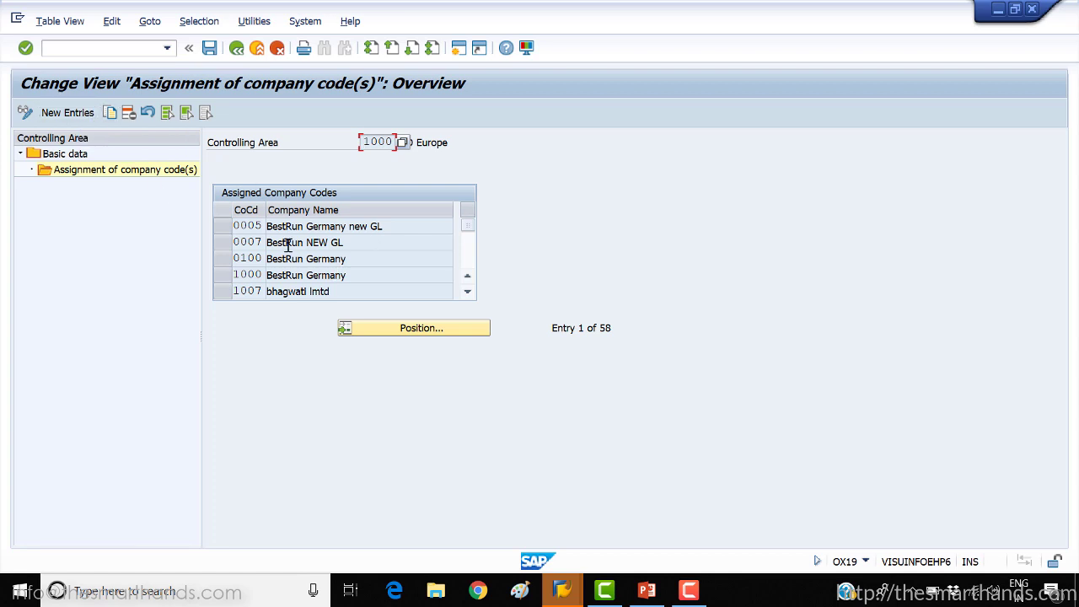
Assign company code YWMS to controlling area 1000, save it in the "WMS org structure" customizing request, and return to the implementation guide.
{"action": "left_click", "coordinate": [85, 115]}
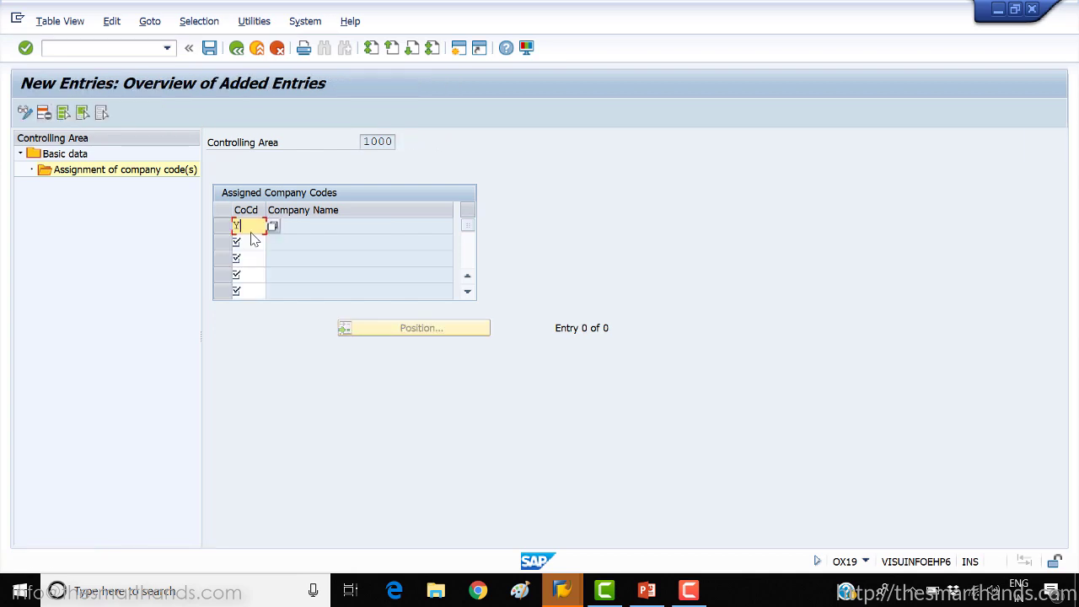
{"action": "type", "text": "YWMS"}
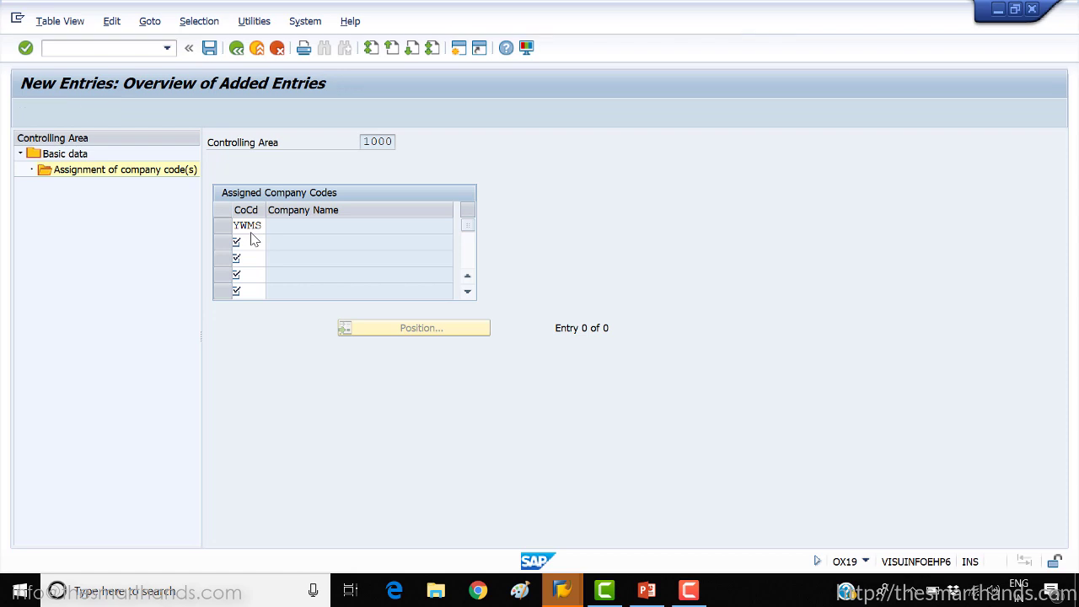
{"action": "key", "text": "Return"}
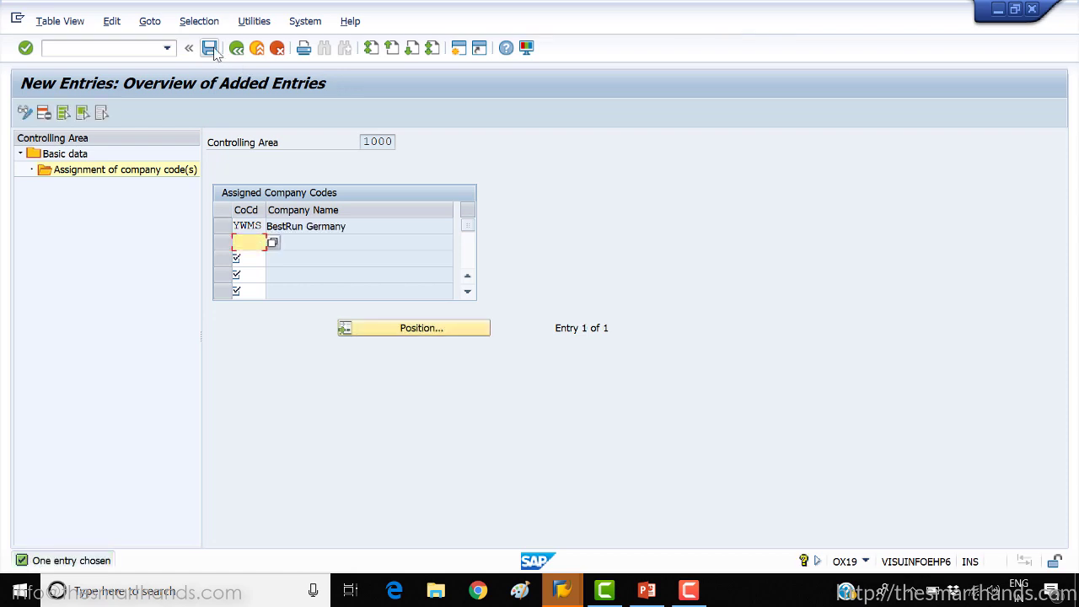
{"action": "left_click", "coordinate": [210, 48]}
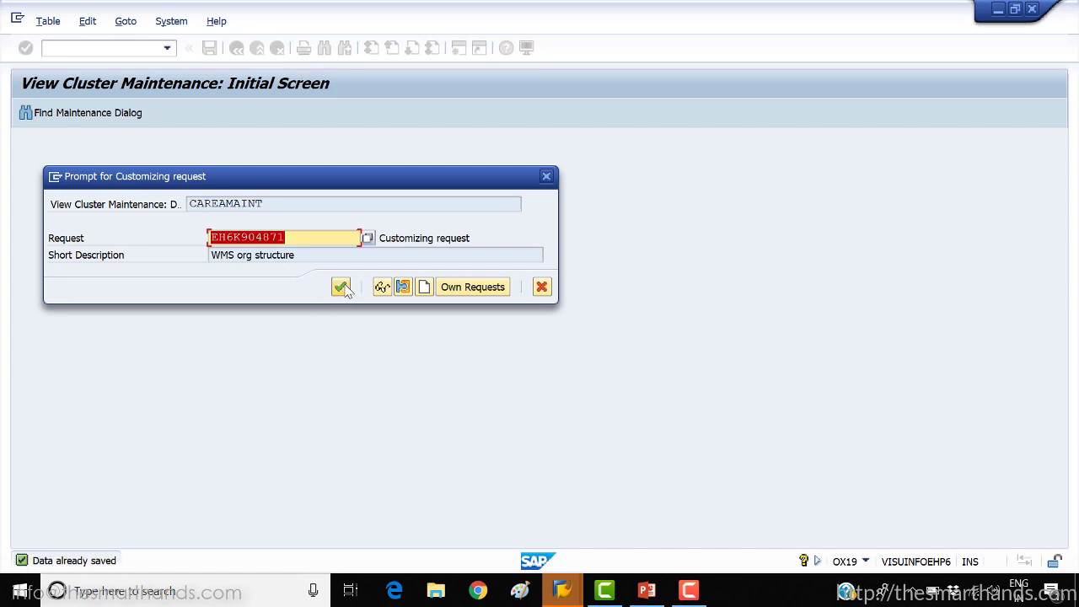
{"action": "left_click", "coordinate": [341, 287]}
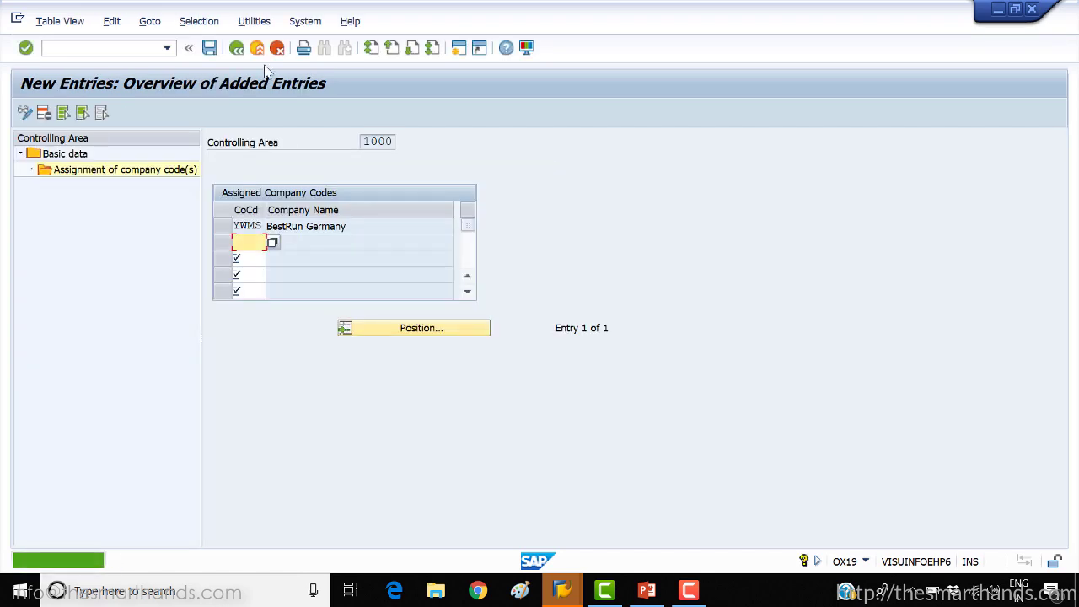
{"action": "left_click", "coordinate": [236, 48]}
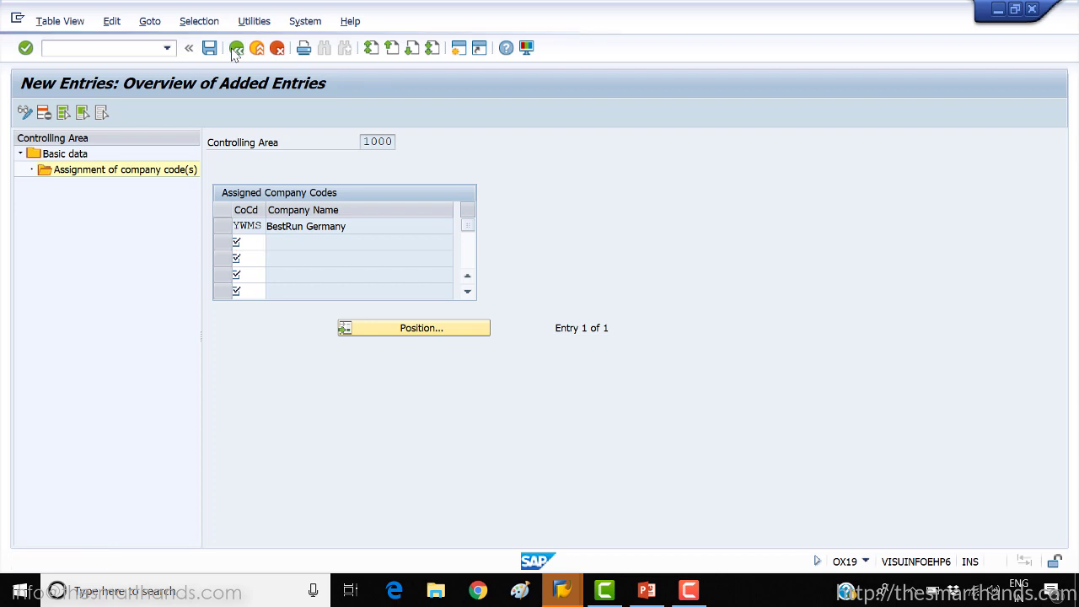
{"action": "left_click", "coordinate": [236, 49]}
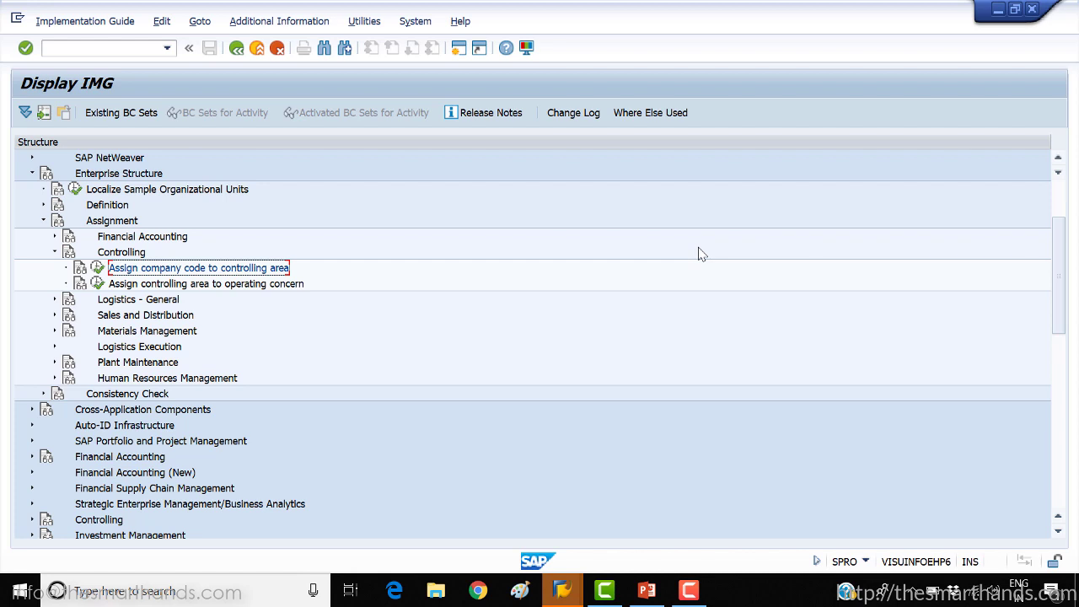
Close the extra SAP Easy Access session and switch to the PowerPoint presentation "5 Company Code".
{"action": "mouse_move", "coordinate": [563, 591]}
{"action": "left_click", "coordinate": [658, 516]}
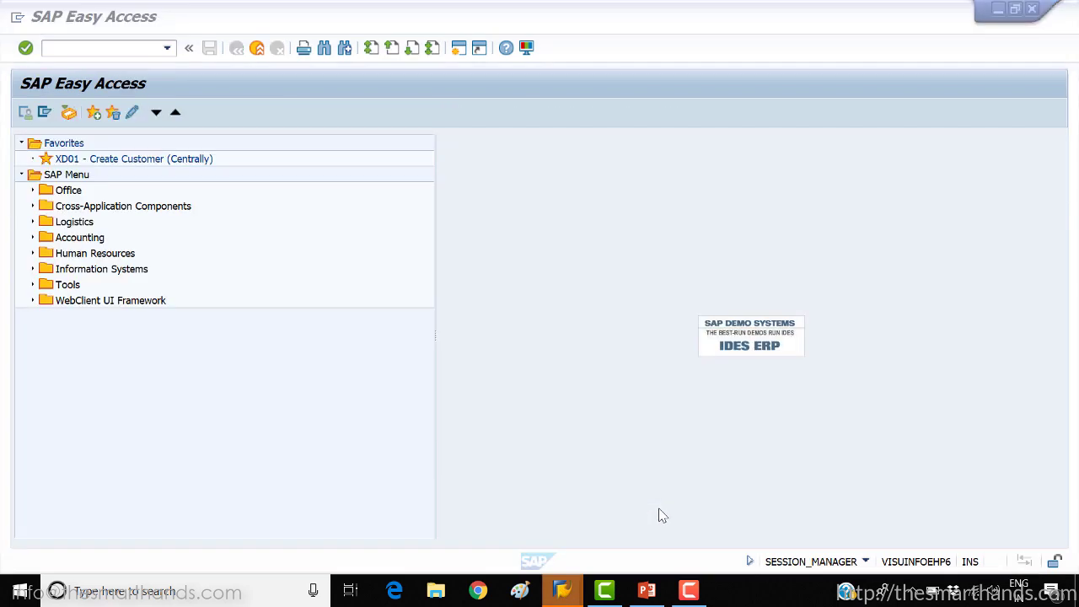
{"action": "left_click", "coordinate": [1034, 8]}
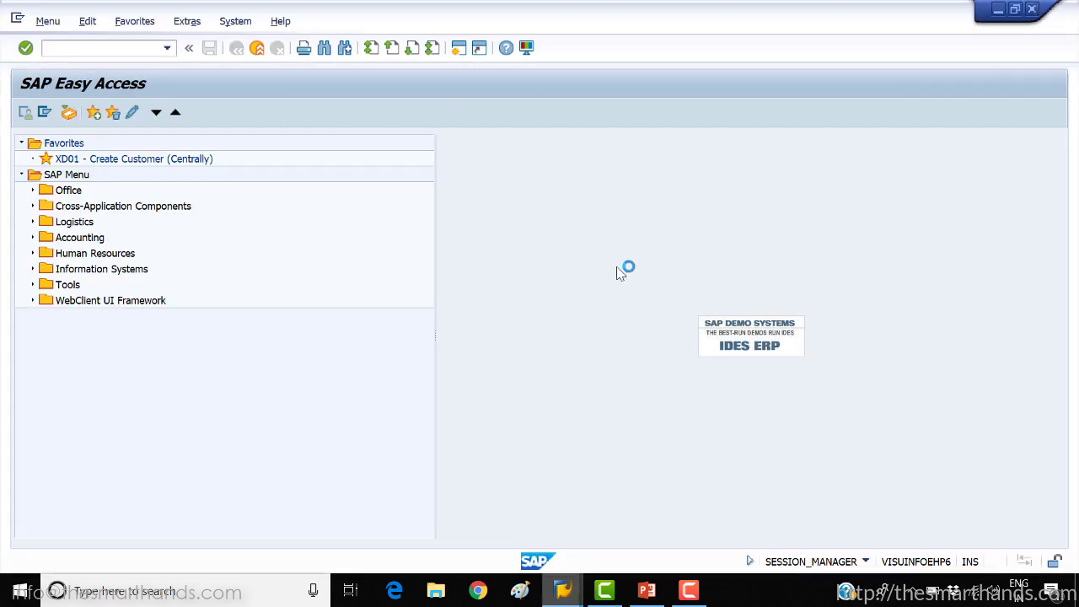
{"action": "mouse_move", "coordinate": [660, 599]}
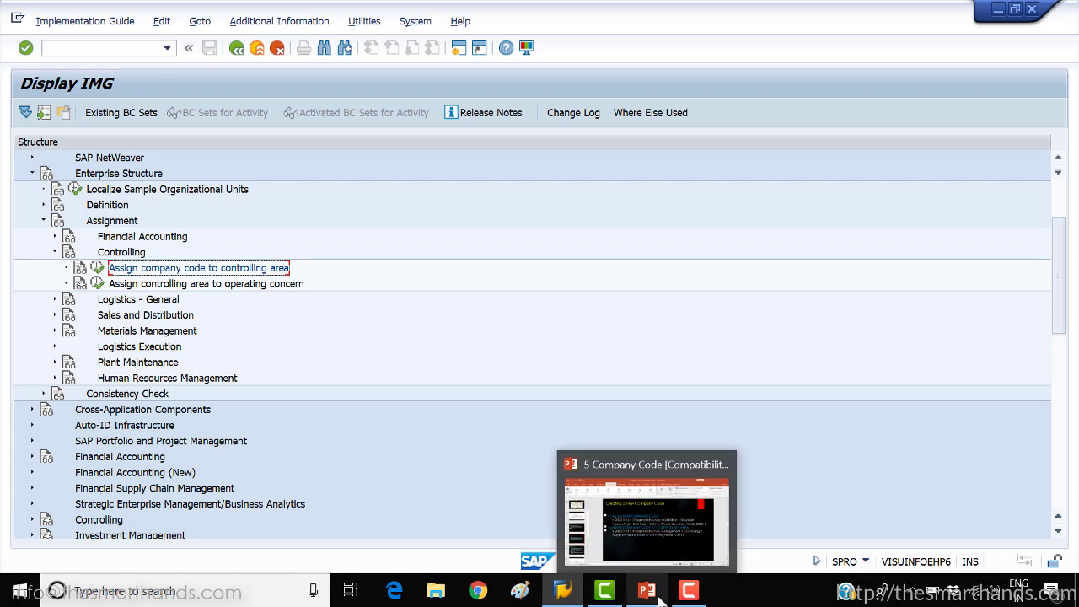
{"action": "left_click", "coordinate": [670, 518]}
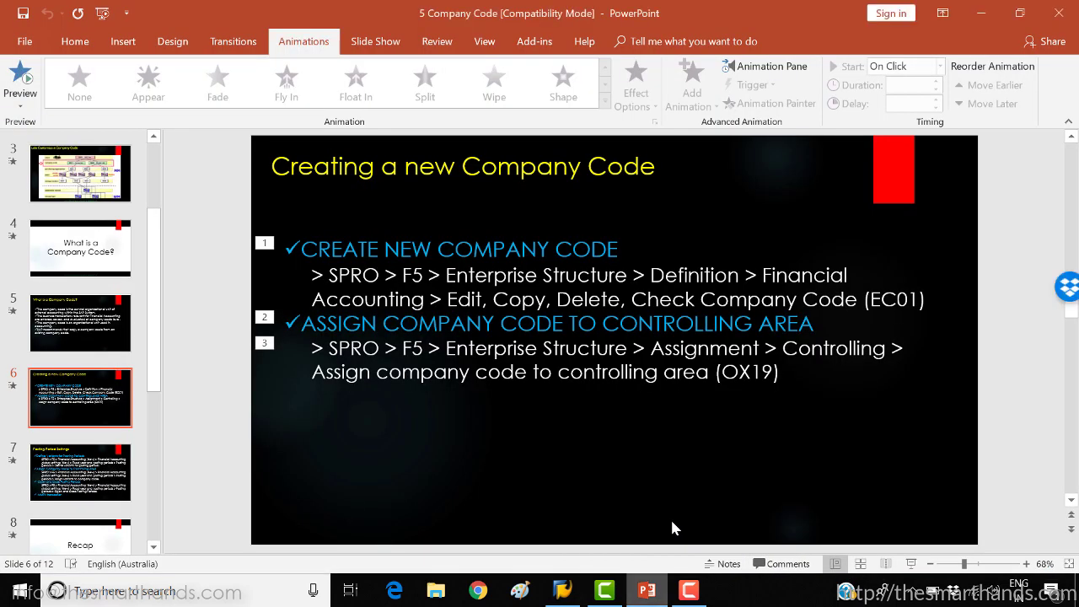
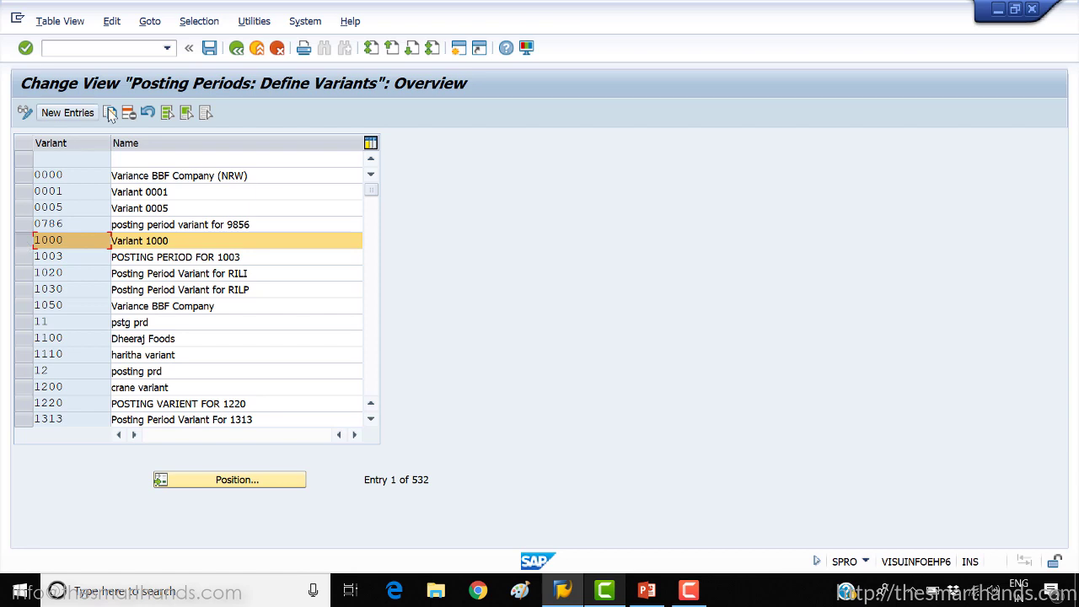
Copy posting period variant 1000 to a new variant YWMS named "Variant YWMS".
{"action": "left_click", "coordinate": [110, 113]}
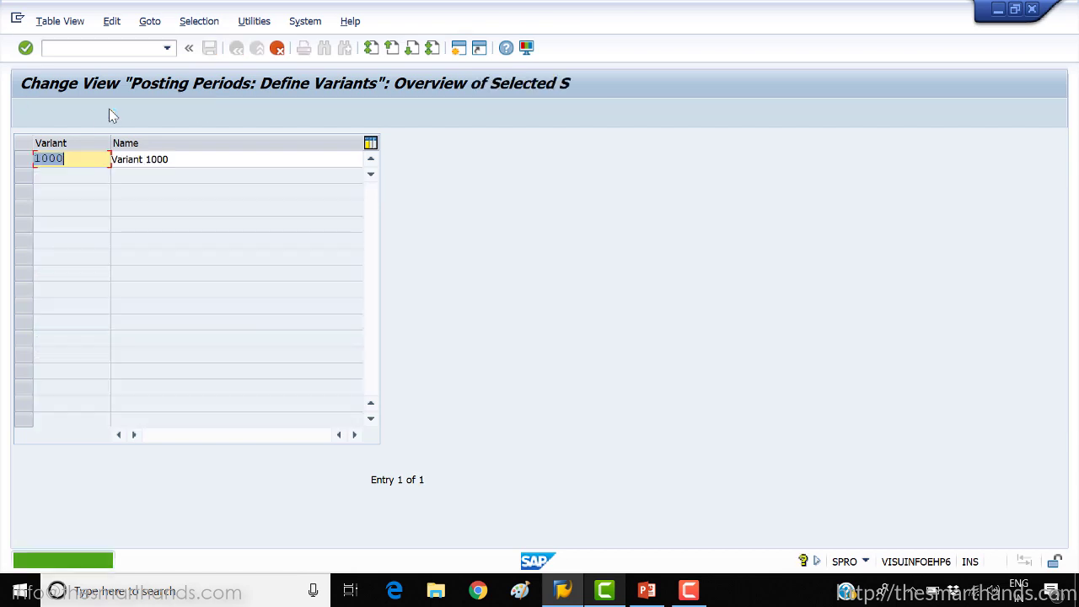
{"action": "type", "text": "Y"}
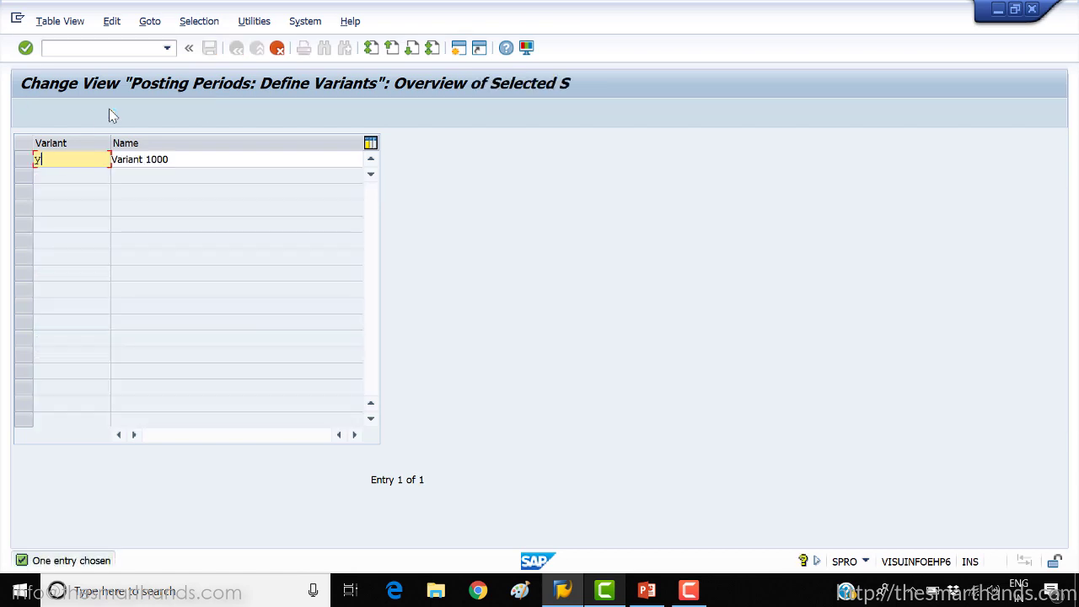
{"action": "type", "text": "mmt"}
{"action": "key", "text": "BackSpace"}
{"action": "key", "text": "BackSpace"}
{"action": "key", "text": "BackSpace"}
{"action": "key", "text": "BackSpace"}
{"action": "type", "text": "YWMS"}
{"action": "left_click", "coordinate": [171, 160]}
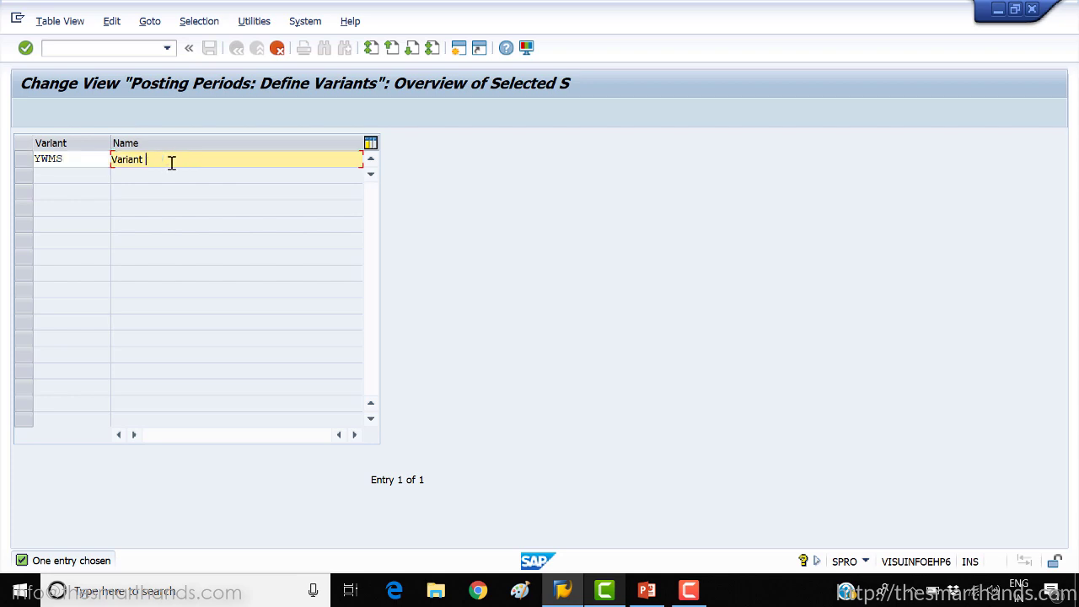
{"action": "type", "text": "YWMS"}
{"action": "key", "text": "Return"}
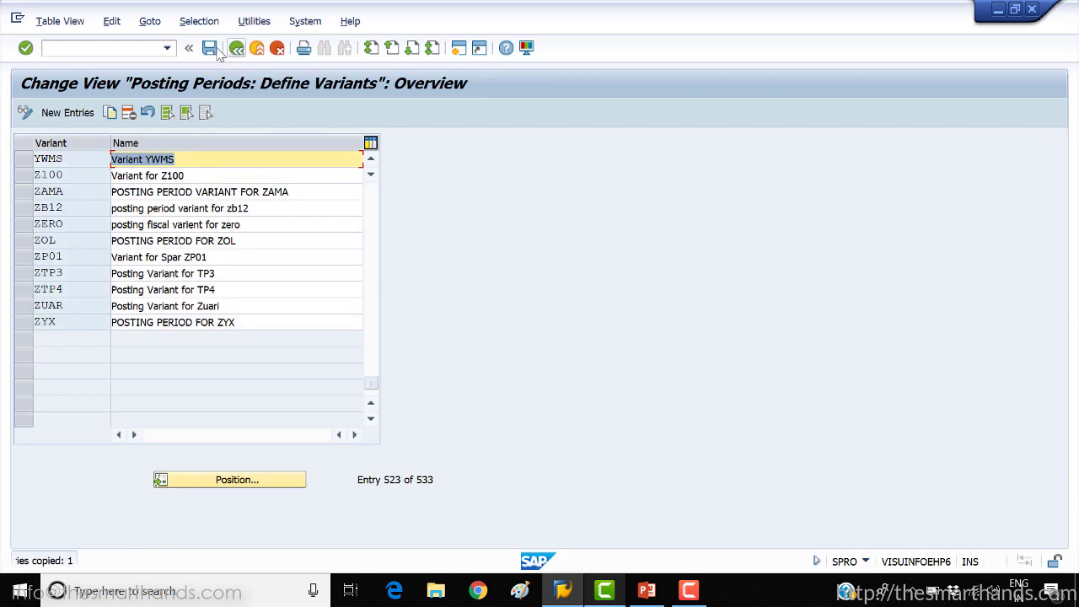
Save the new posting period variant in the "WMS org structure" customizing request and return to the implementation guide.
{"action": "left_click", "coordinate": [210, 48]}
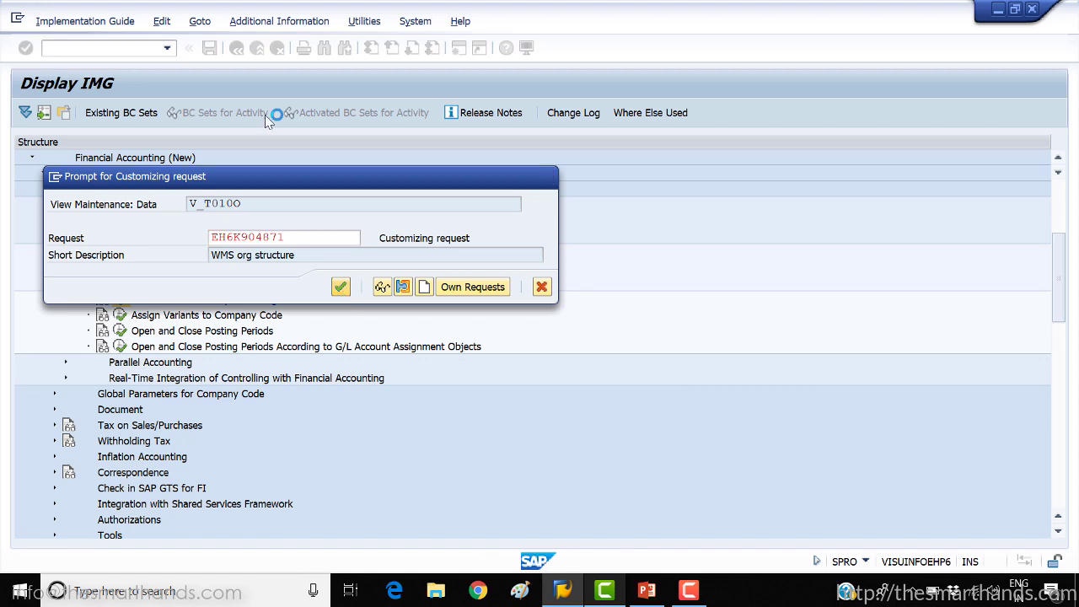
{"action": "key", "text": "Return"}
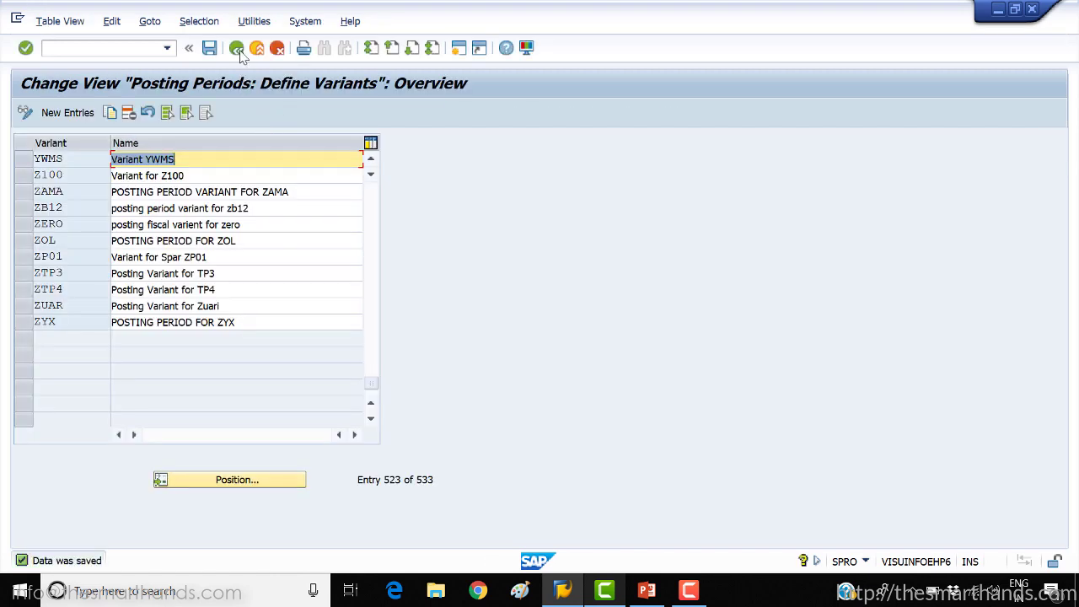
{"action": "left_click", "coordinate": [238, 49]}
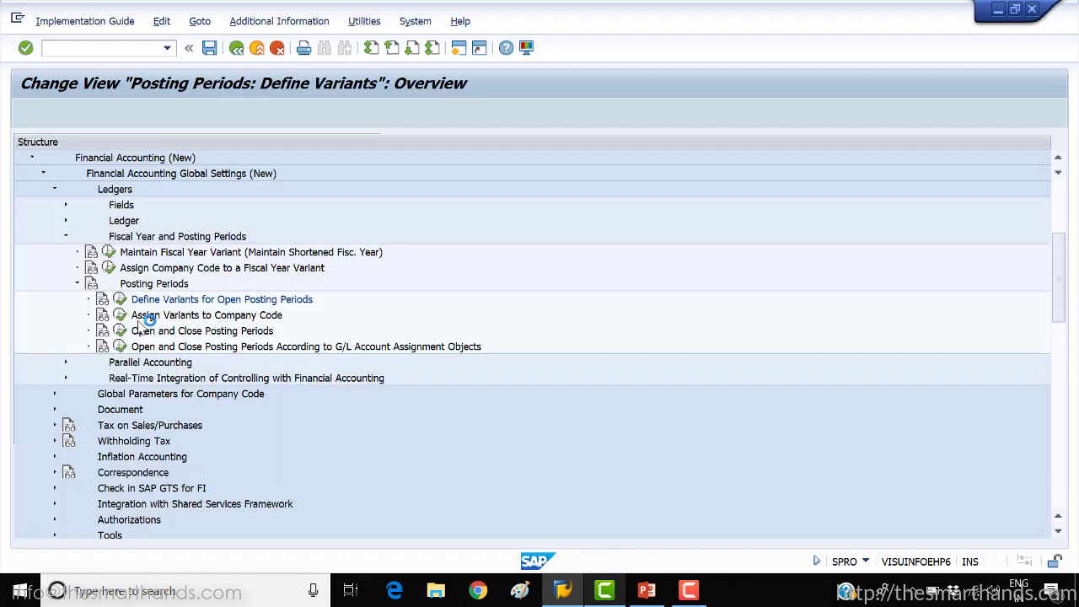
Open Assign Variants to Company Code under Posting Periods and position the list at company code YWMS.
{"action": "left_click", "coordinate": [175, 316]}
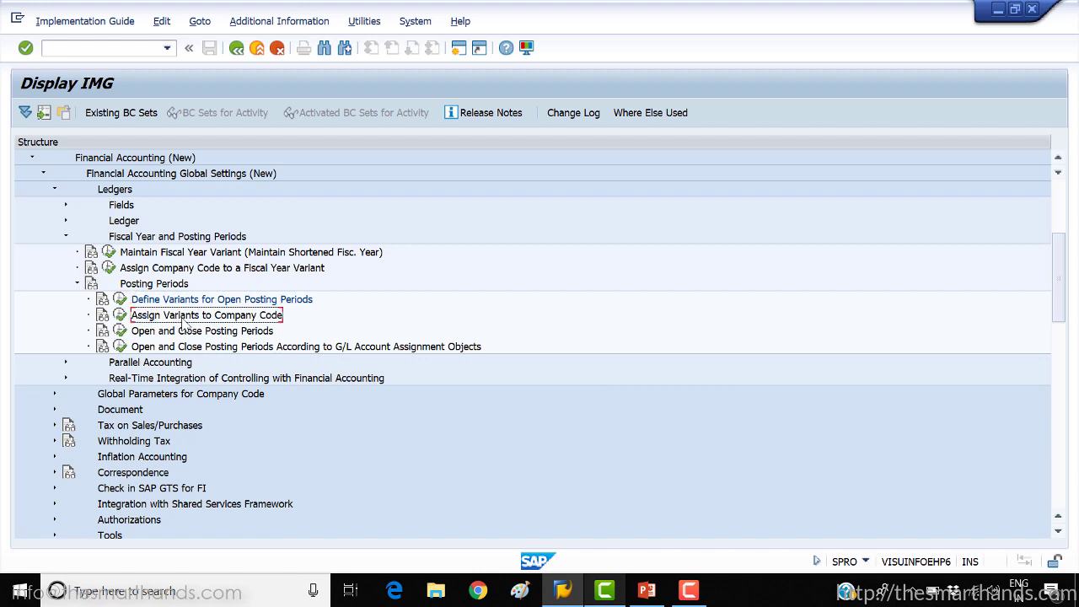
{"action": "left_click", "coordinate": [121, 316]}
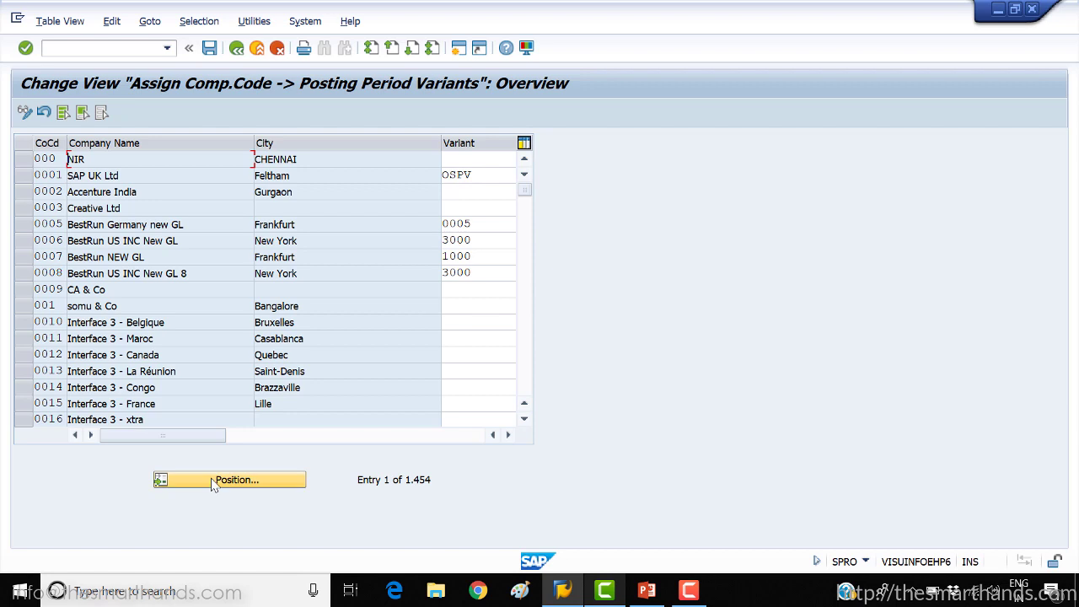
{"action": "left_click", "coordinate": [213, 480]}
{"action": "type", "text": "Y"}
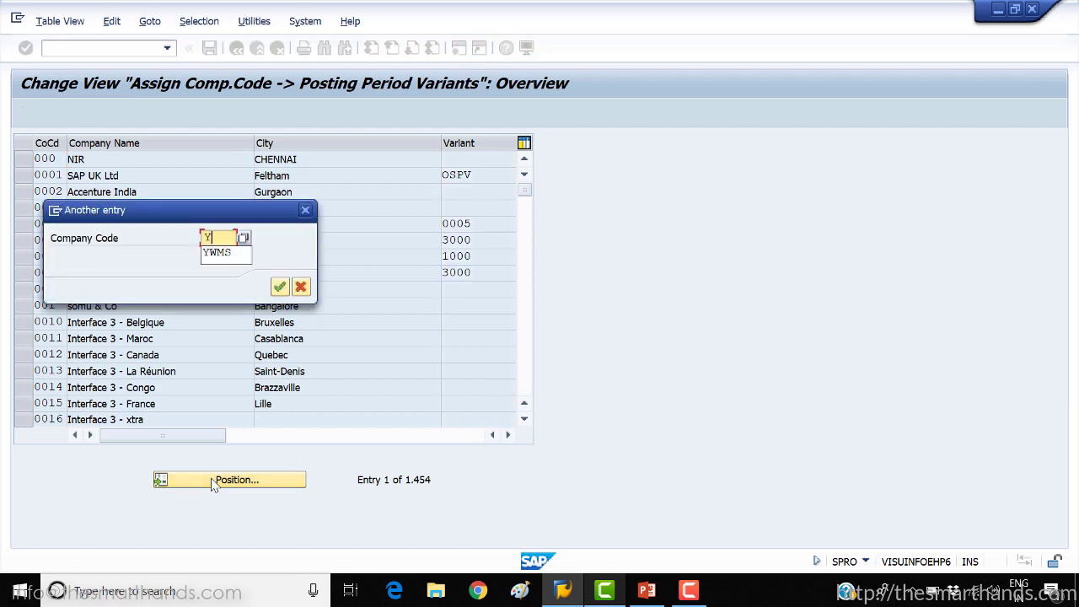
{"action": "type", "text": "WMS"}
{"action": "key", "text": "Return"}
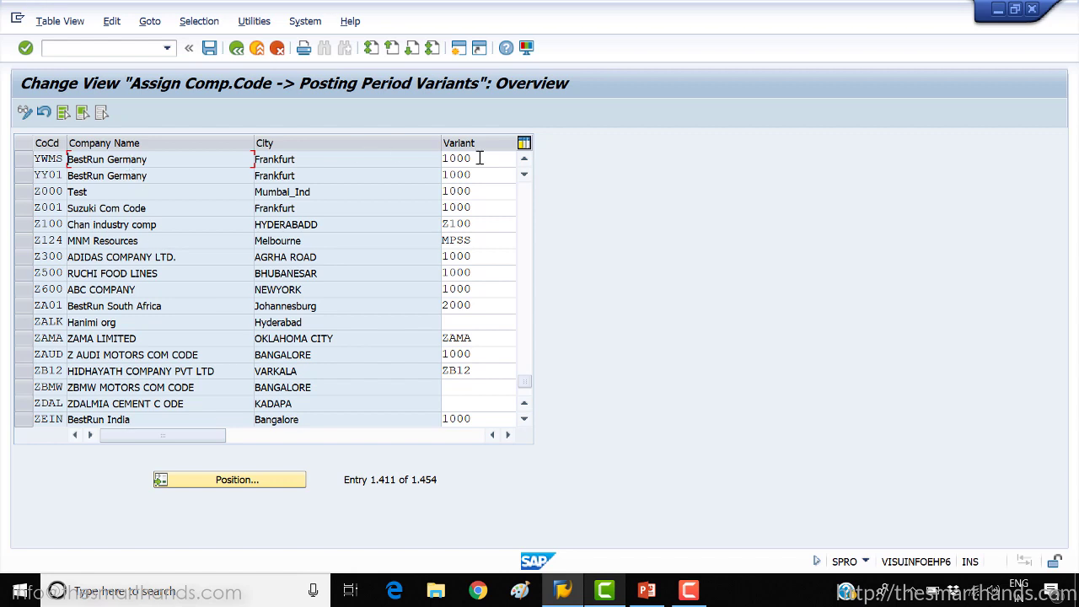
Assign posting period variant YWMS to company code YWMS and save it in the "WMS org structure" customizing request.
{"action": "left_click_drag", "start_coordinate": [479, 158], "coordinate": [433, 157]}
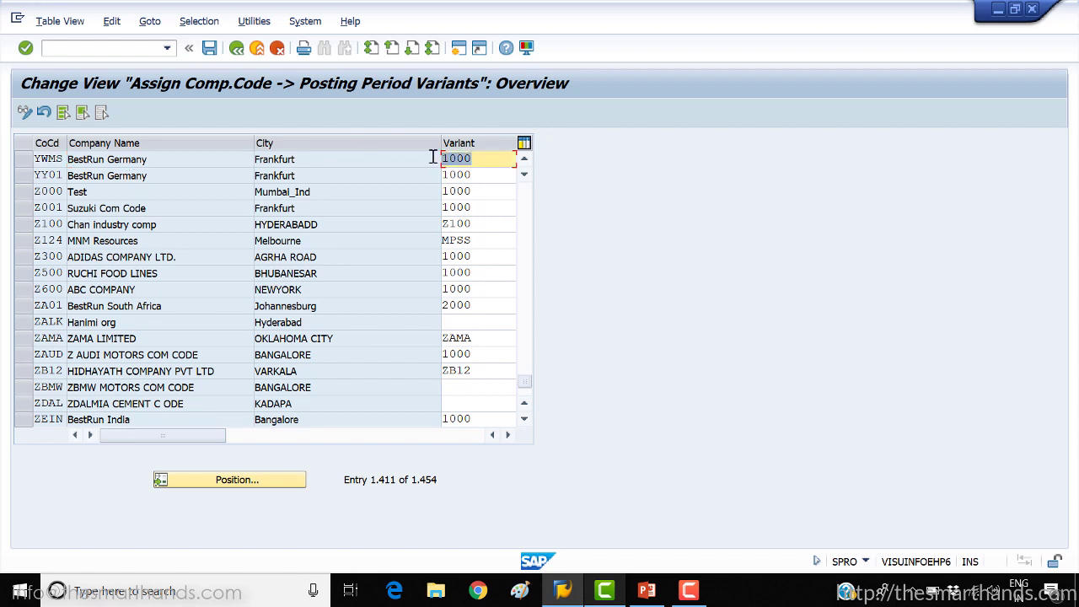
{"action": "type", "text": "YWMS"}
{"action": "key", "text": "Return"}
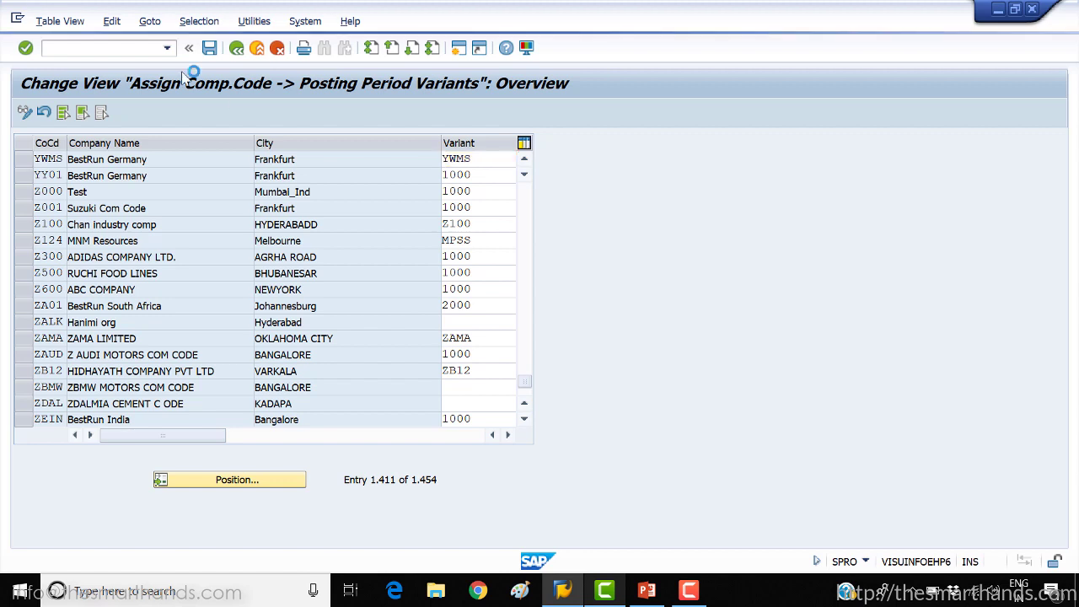
{"action": "left_click", "coordinate": [209, 49]}
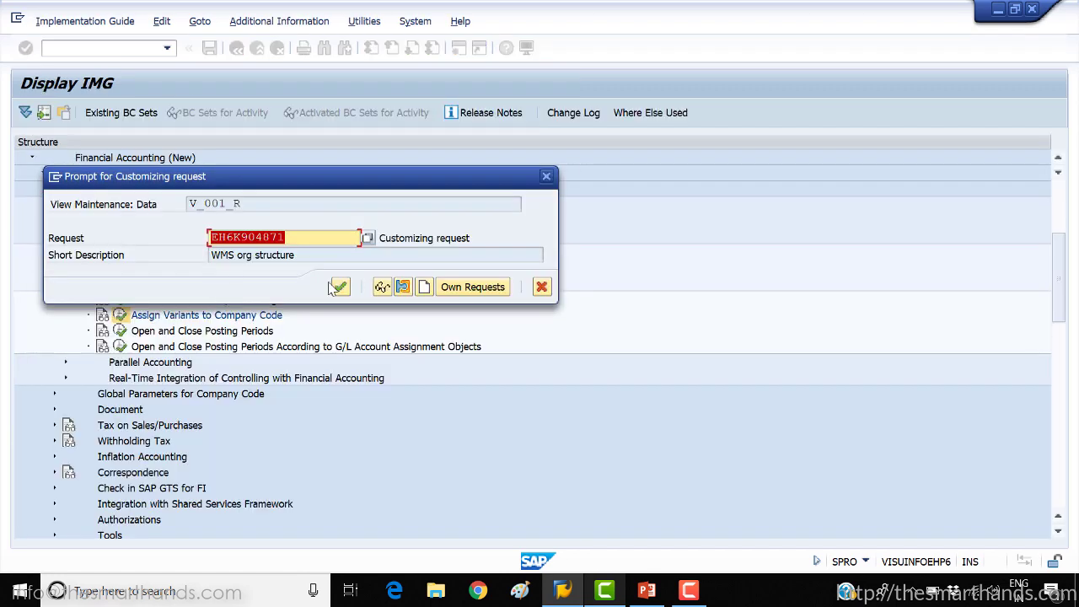
{"action": "left_click", "coordinate": [342, 285]}
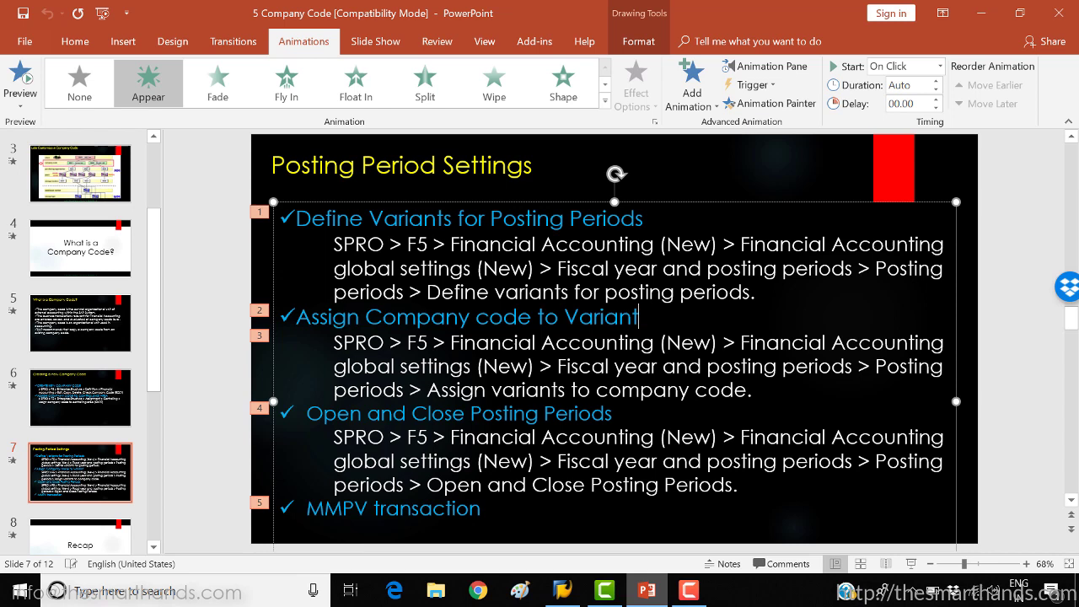
Review the Posting Period Settings slide's path for opening and closing posting periods as a slide show, and switch back to SAP.
{"action": "left_click", "coordinate": [910, 563]}
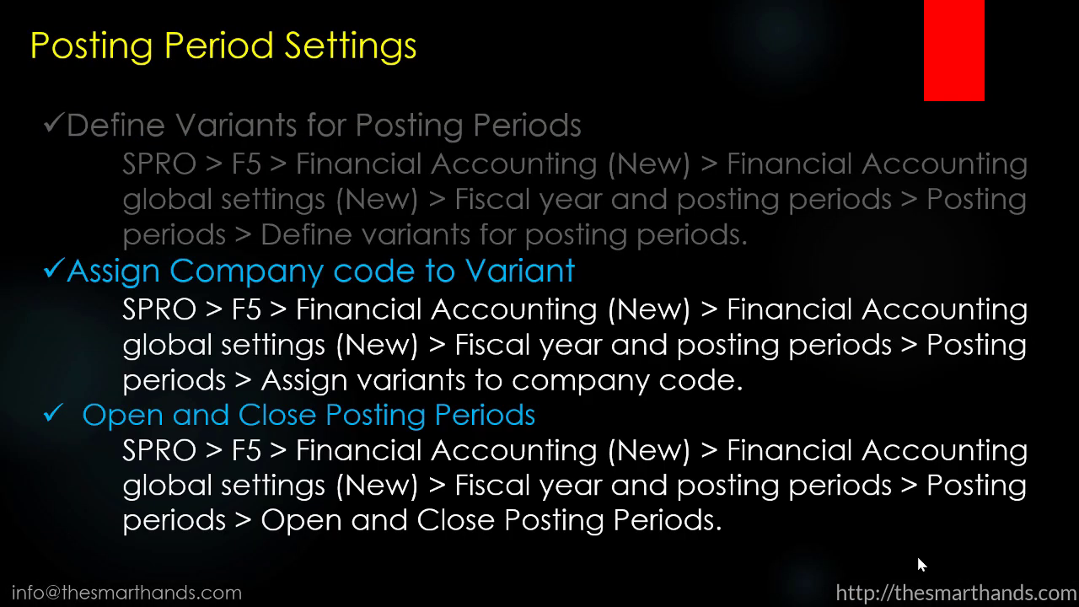
{"action": "key", "text": "Escape"}
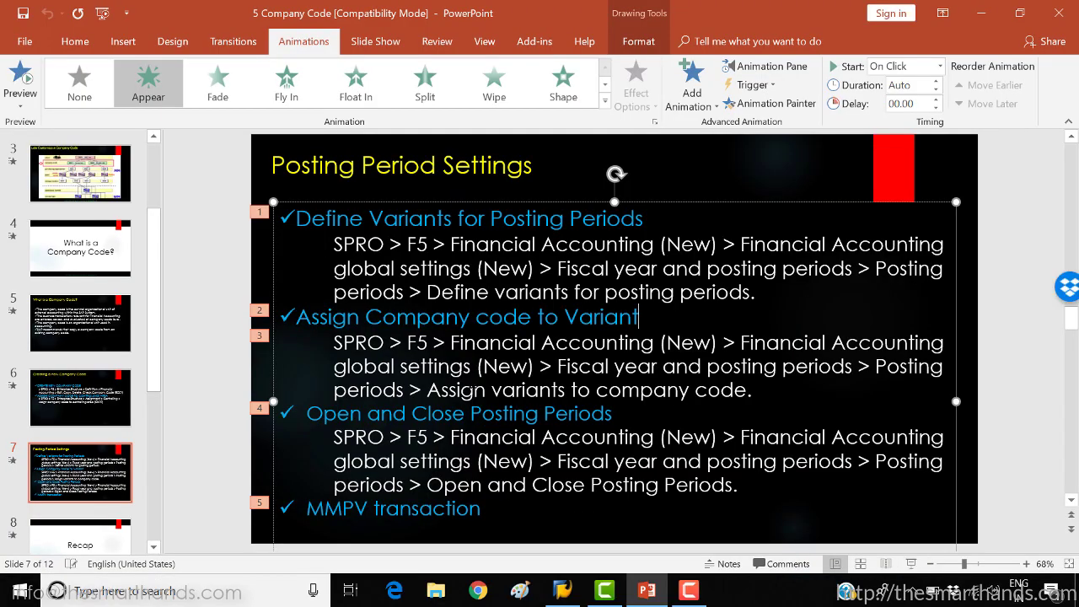
{"action": "left_click", "coordinate": [578, 596]}
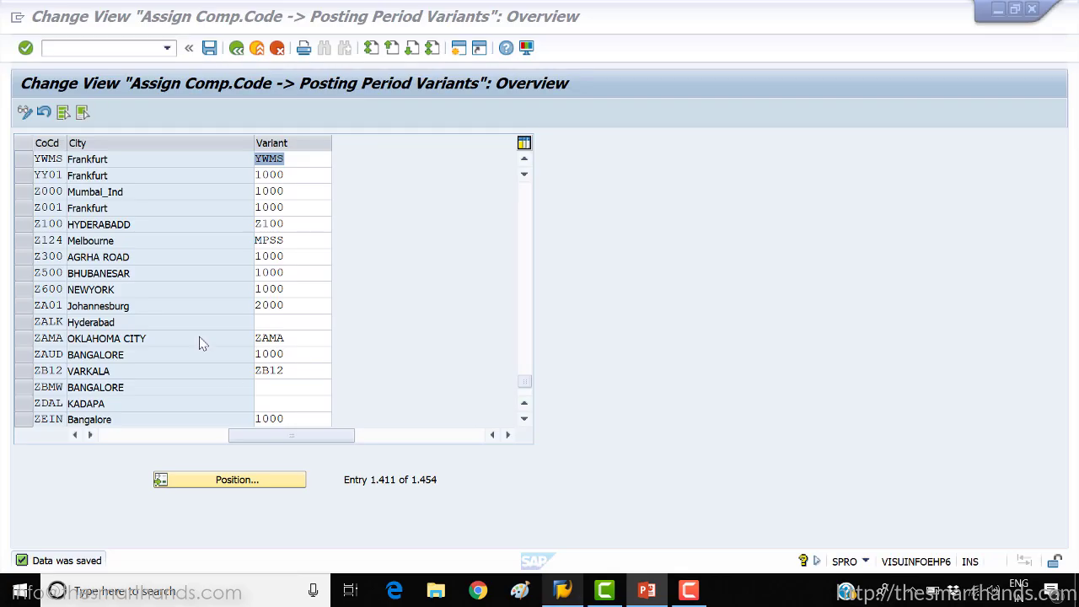
Return to the implementation guide and open Open and Close Posting Periods, agreeing to display the locked data.
{"action": "left_click", "coordinate": [236, 49]}
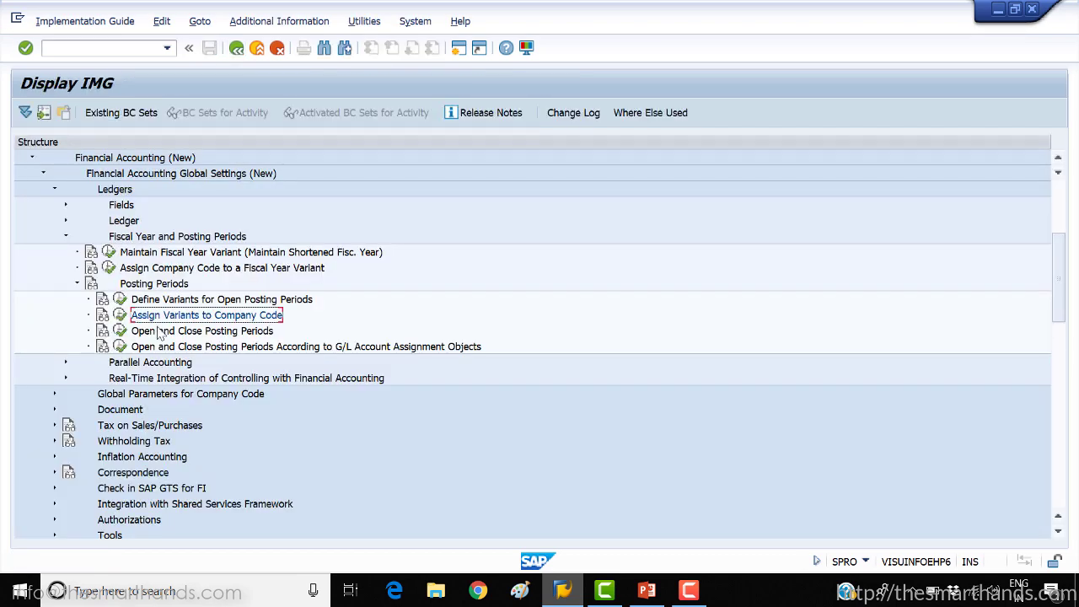
{"action": "left_click", "coordinate": [121, 331]}
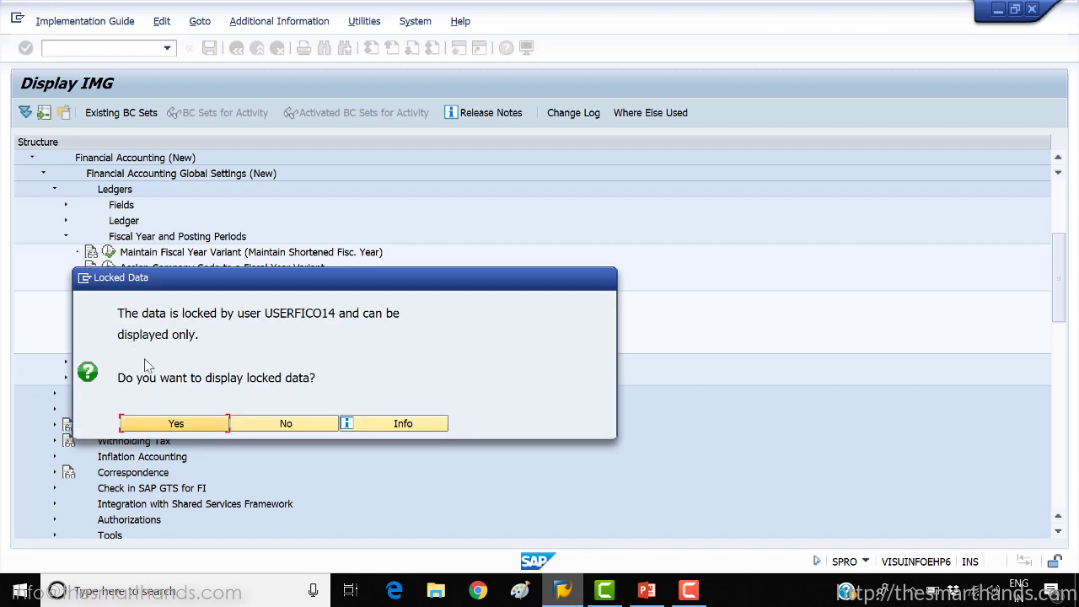
{"action": "left_click", "coordinate": [188, 424]}
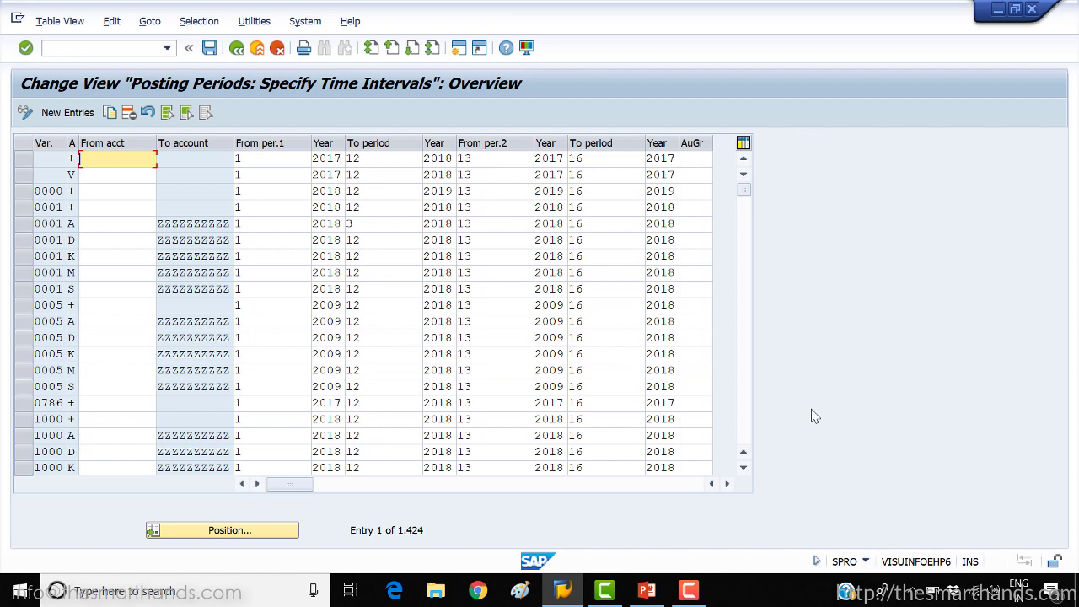
Select the six variant 1000 entries for account types +, A, D, K, M and S and start copying them.
{"action": "left_click", "coordinate": [743, 467]}
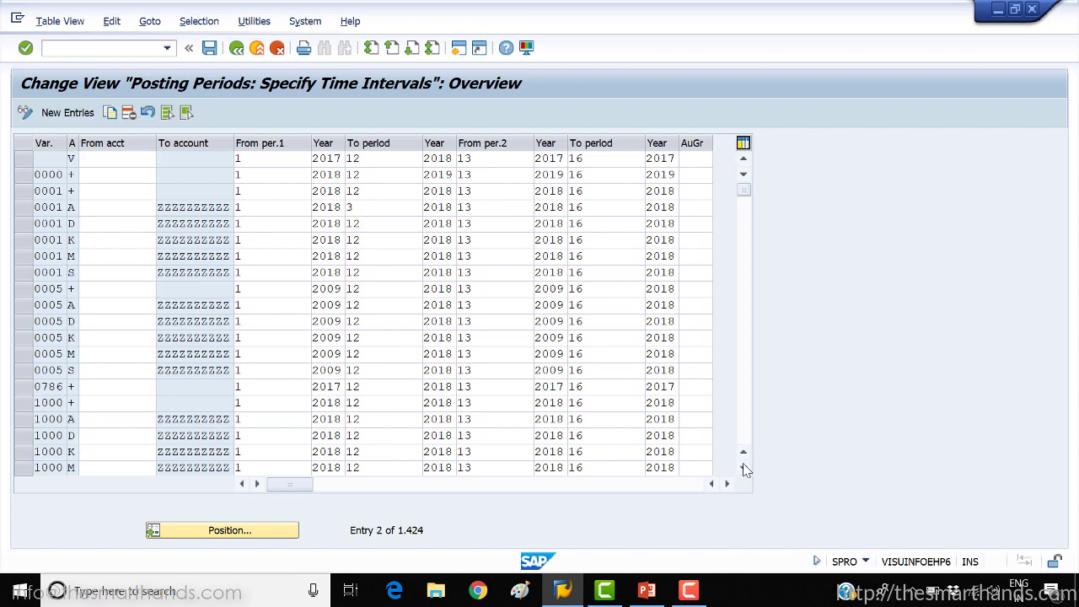
{"action": "left_click", "coordinate": [744, 467]}
{"action": "left_click", "coordinate": [744, 467]}
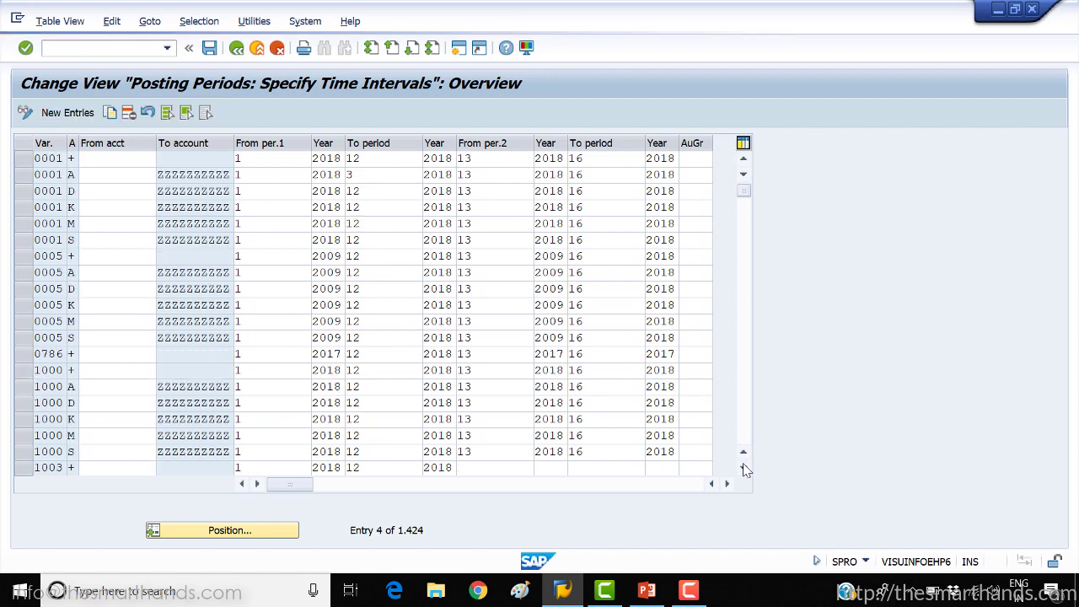
{"action": "left_click", "coordinate": [744, 467]}
{"action": "left_click", "coordinate": [744, 467]}
{"action": "left_click", "coordinate": [744, 467]}
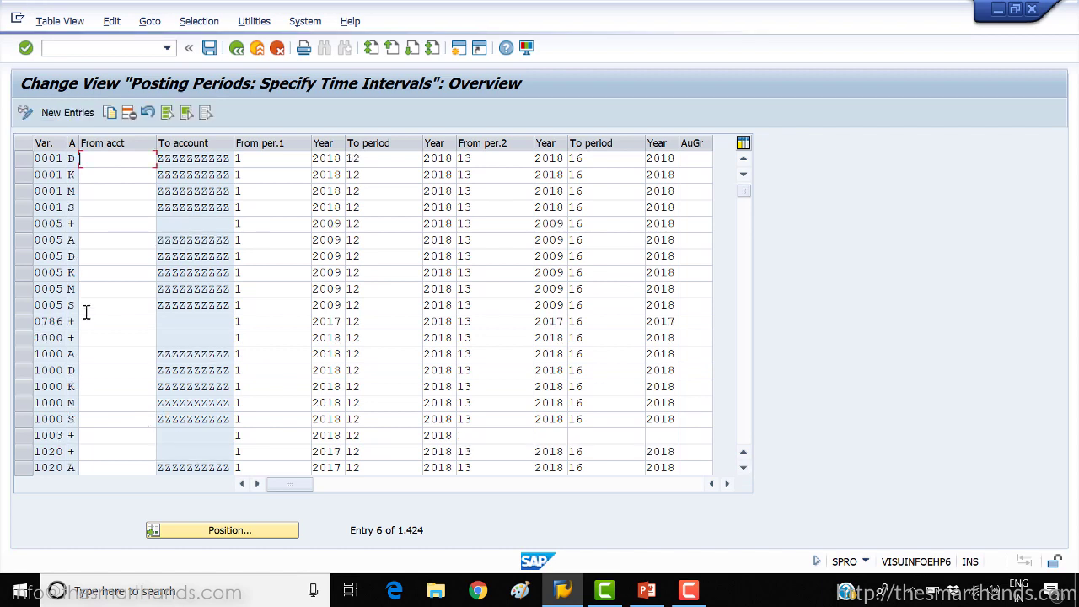
{"action": "left_click", "coordinate": [23, 322]}
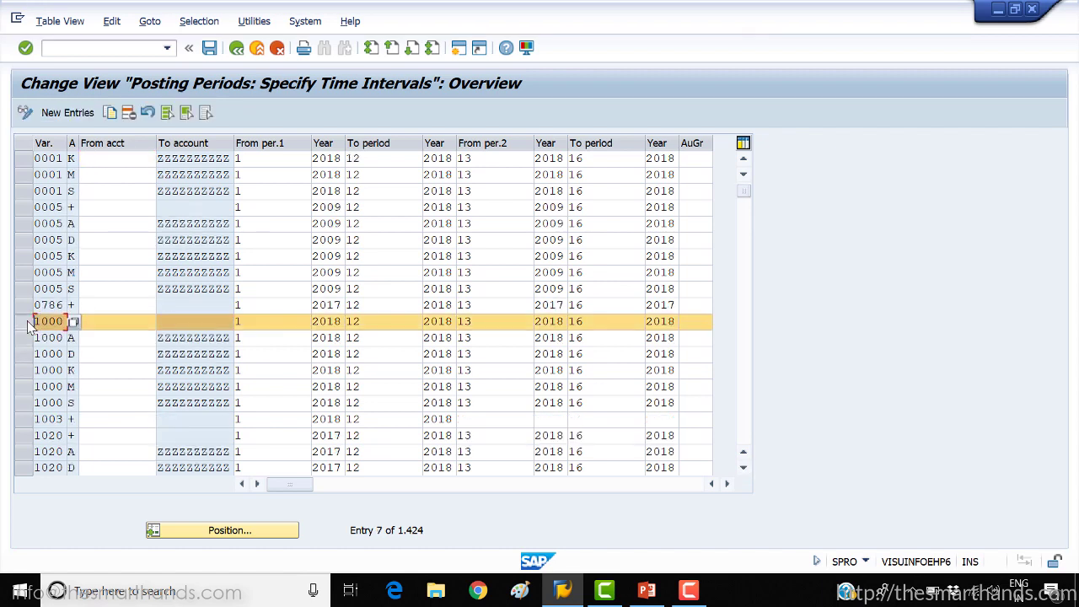
{"action": "left_click", "coordinate": [24, 338]}
{"action": "left_click", "coordinate": [24, 353]}
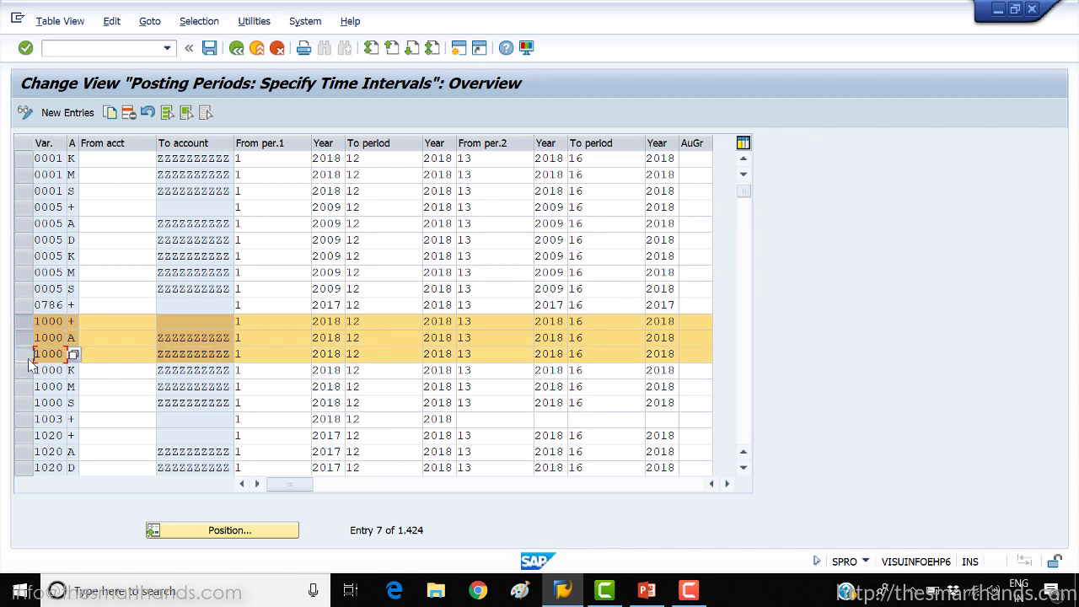
{"action": "left_click", "coordinate": [24, 370]}
{"action": "left_click", "coordinate": [25, 387]}
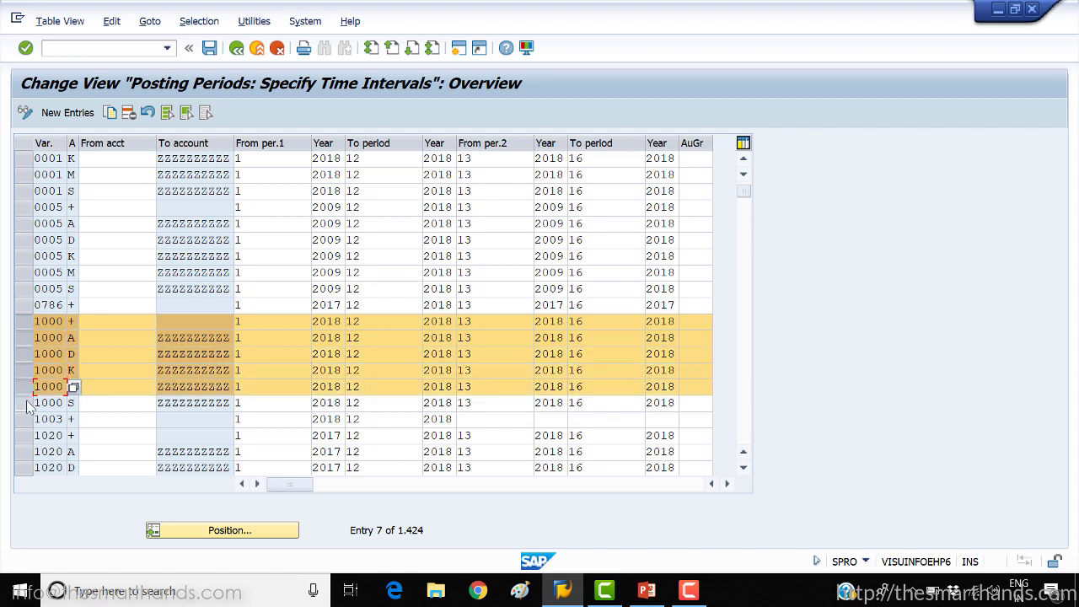
{"action": "left_click", "coordinate": [27, 403]}
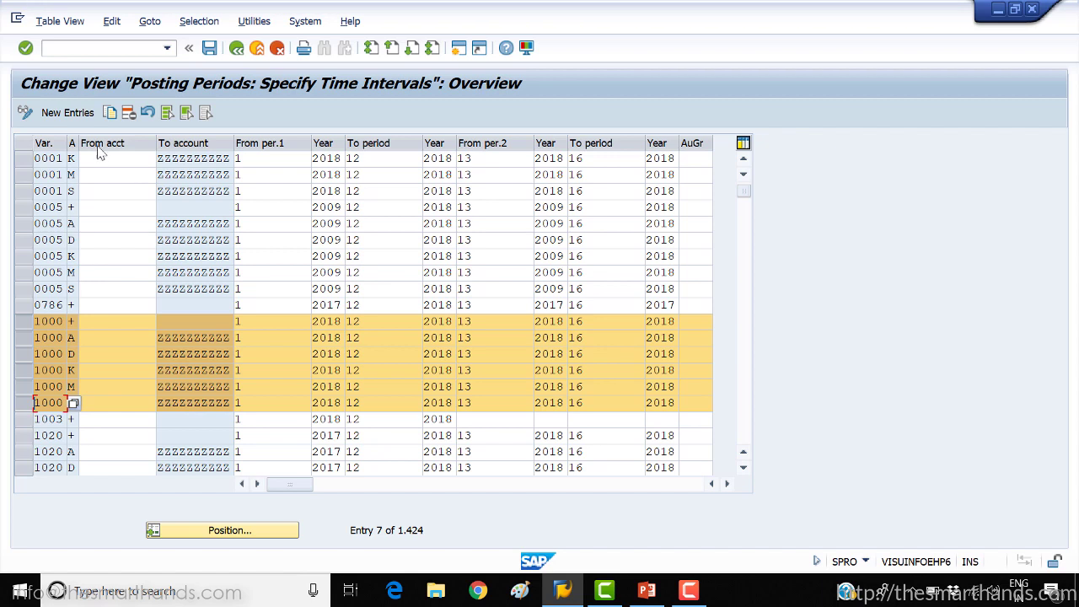
{"action": "left_click", "coordinate": [111, 115]}
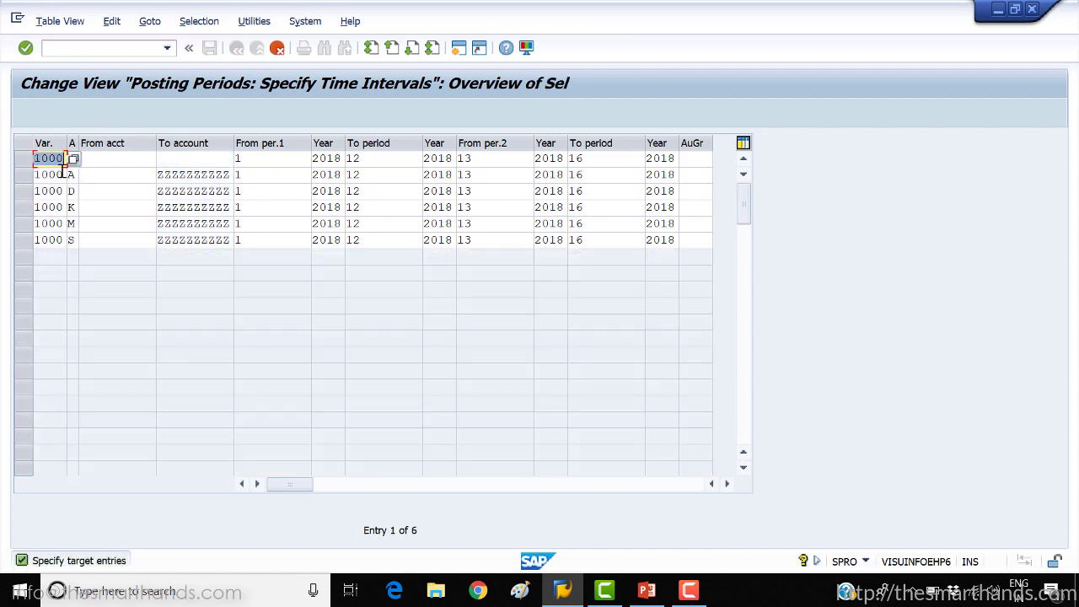
Set the variant to YWMS in the copied entries for account types +, A, D and K.
{"action": "key", "text": "Delete"}
{"action": "left_click_drag", "start_coordinate": [35, 173], "coordinate": [73, 175]}
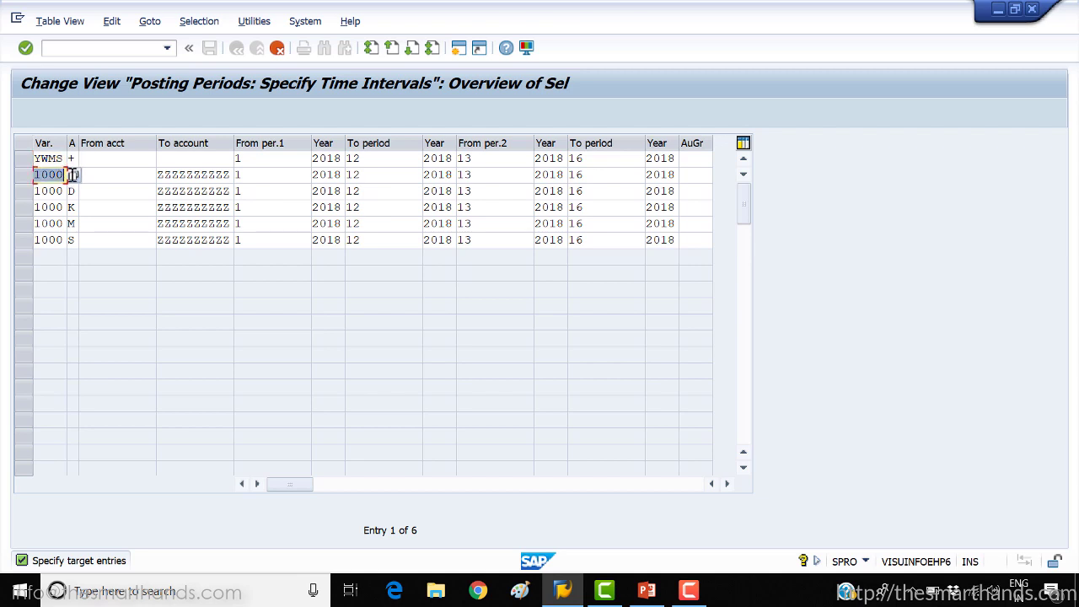
{"action": "key", "text": "Delete"}
{"action": "type", "text": "YWMS"}
{"action": "left_click_drag", "start_coordinate": [35, 191], "coordinate": [100, 190]}
{"action": "key", "text": "Delete"}
{"action": "type", "text": "YWMS"}
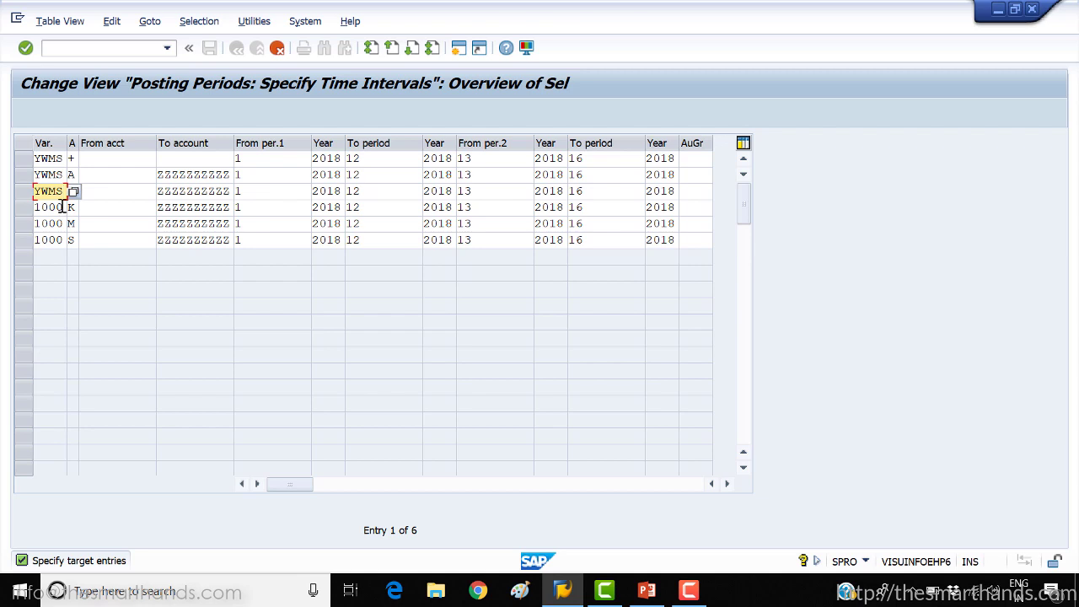
{"action": "left_click", "coordinate": [59, 206]}
{"action": "key", "text": "Delete"}
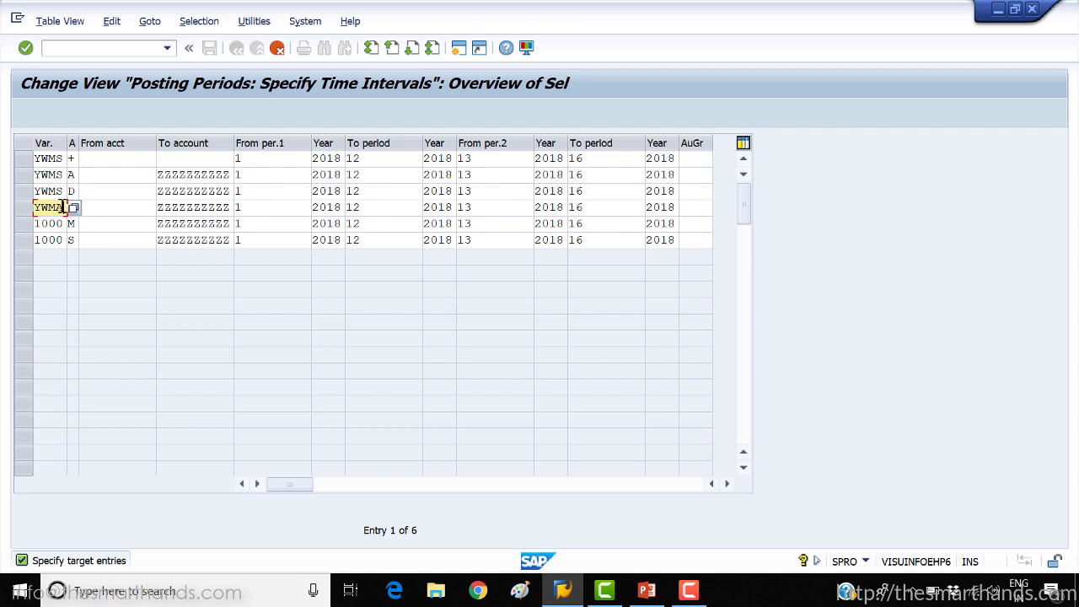
Set the variant to YWMS in the copied entries for account types M and S.
{"action": "left_click", "coordinate": [61, 223]}
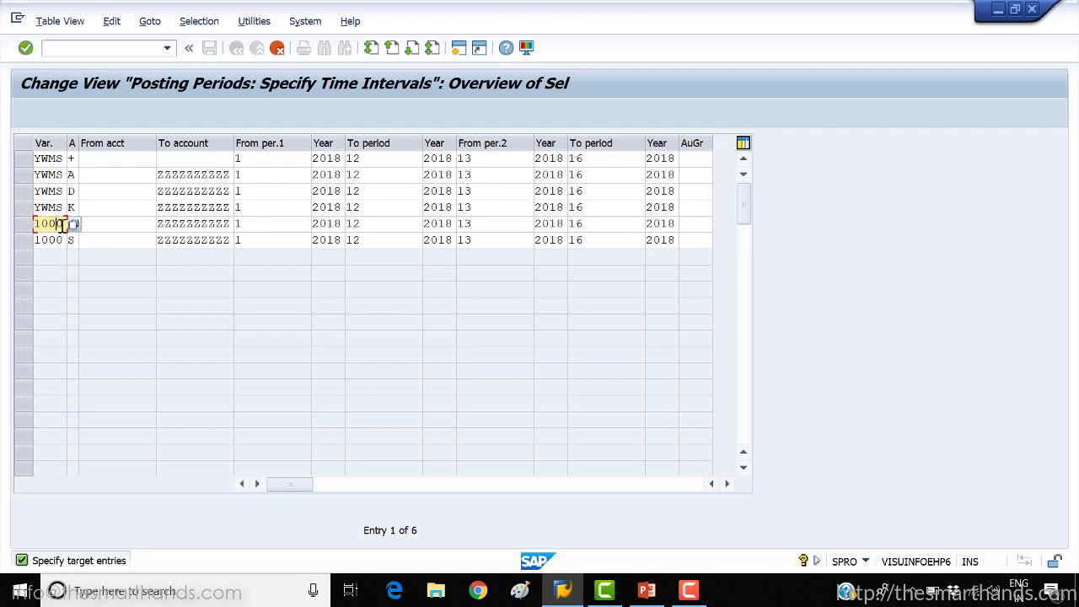
{"action": "key", "text": "BackSpace"}
{"action": "key", "text": "BackSpace"}
{"action": "key", "text": "BackSpace"}
{"action": "type", "text": "YWMS"}
{"action": "key", "text": "Down"}
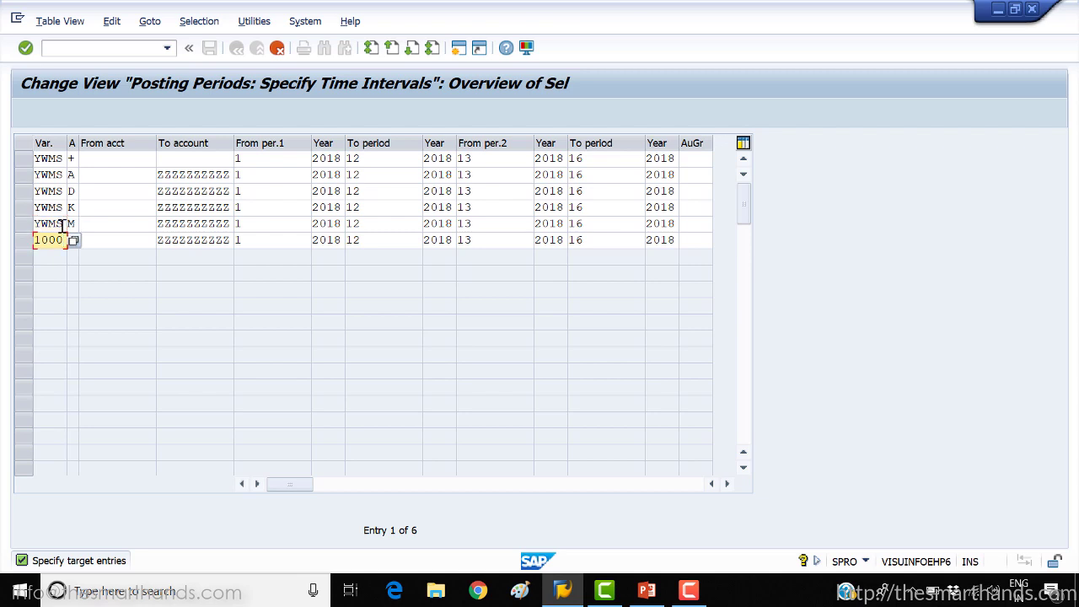
{"action": "key", "text": "BackSpace"}
{"action": "key", "text": "BackSpace"}
{"action": "key", "text": "BackSpace"}
{"action": "key", "text": "BackSpace"}
{"action": "type", "text": "YWMS"}
Set the first interval's end year to 2025 in the copied YWMS entries for account types +, A and D.
{"action": "left_click_drag", "start_coordinate": [441, 158], "coordinate": [454, 159]}
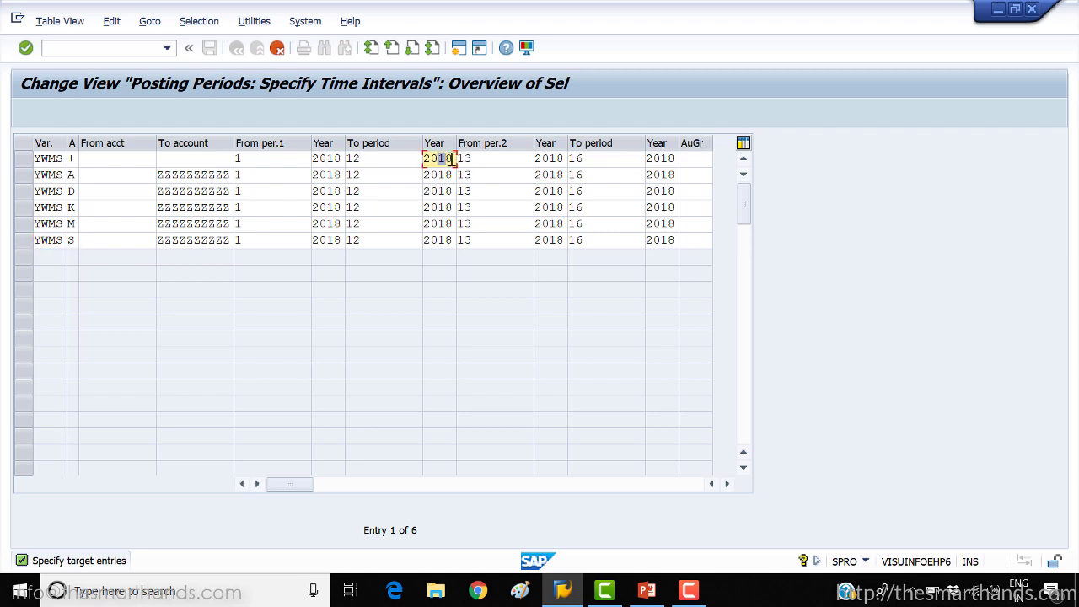
{"action": "key", "text": "Delete"}
{"action": "left_click_drag", "start_coordinate": [441, 175], "coordinate": [452, 175]}
{"action": "type", "text": "25"}
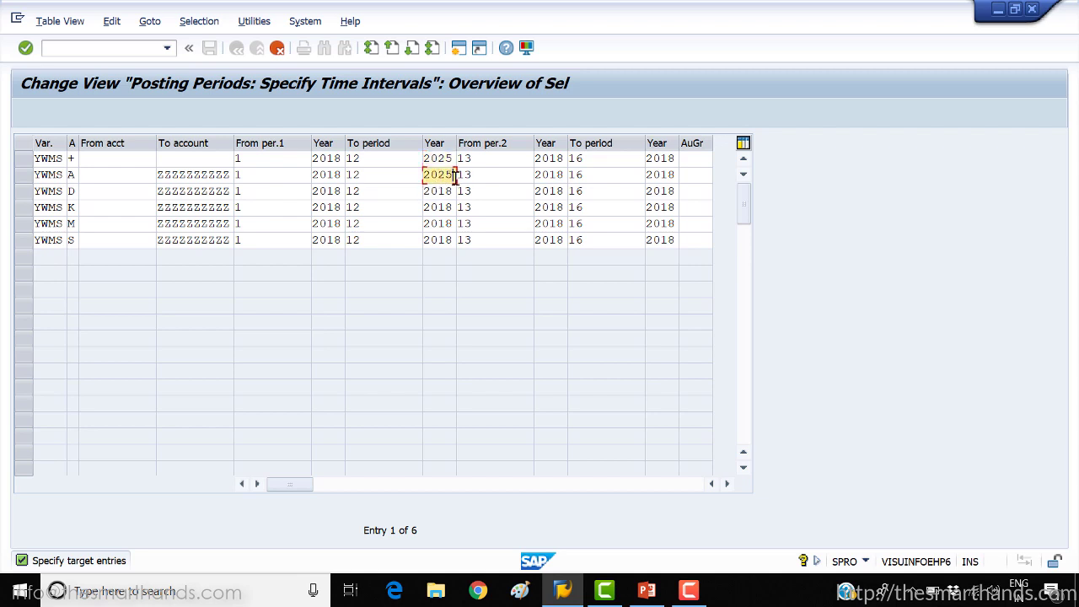
{"action": "left_click_drag", "start_coordinate": [439, 193], "coordinate": [455, 207]}
{"action": "type", "text": "25"}
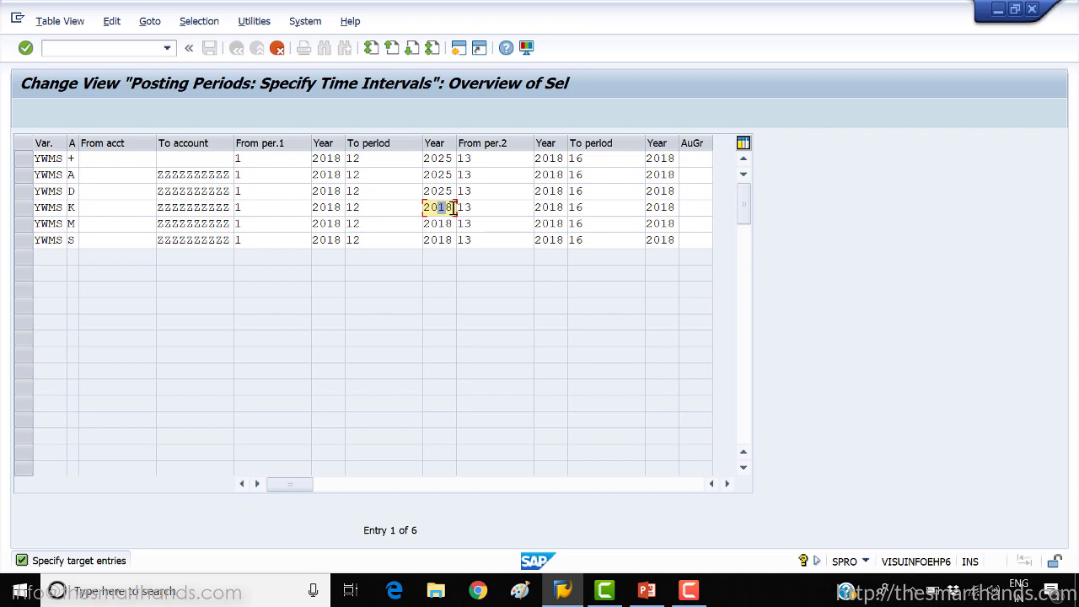
Set the first interval's end year to 2025 for account types K, M and S, and confirm the copied entries.
{"action": "key", "text": "BackSpace"}
{"action": "type", "text": "25"}
{"action": "left_click_drag", "start_coordinate": [439, 223], "coordinate": [459, 224]}
{"action": "type", "text": "25"}
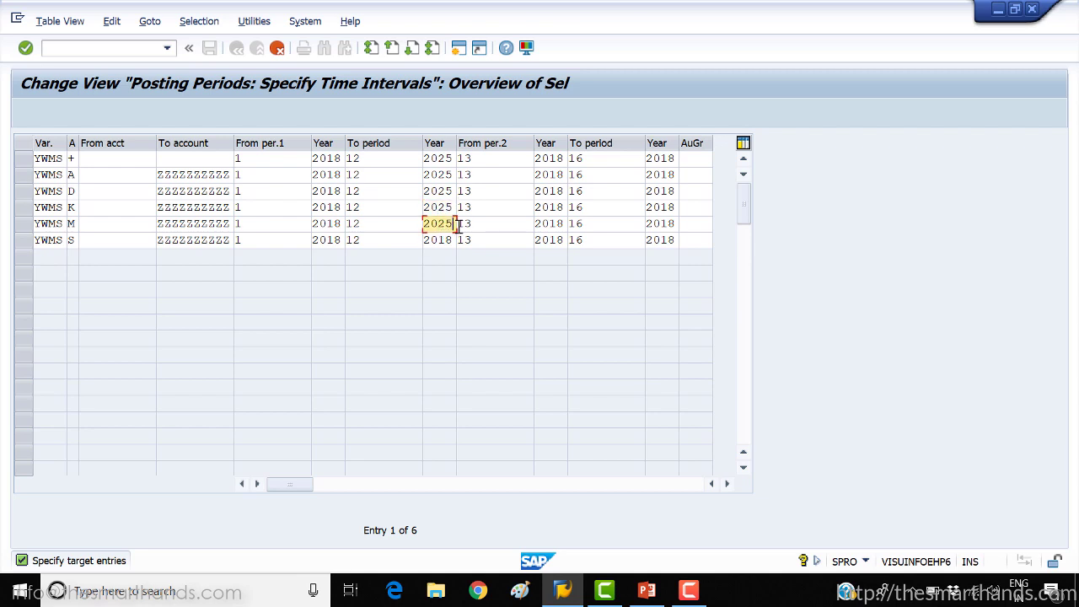
{"action": "left_click_drag", "start_coordinate": [441, 239], "coordinate": [461, 239]}
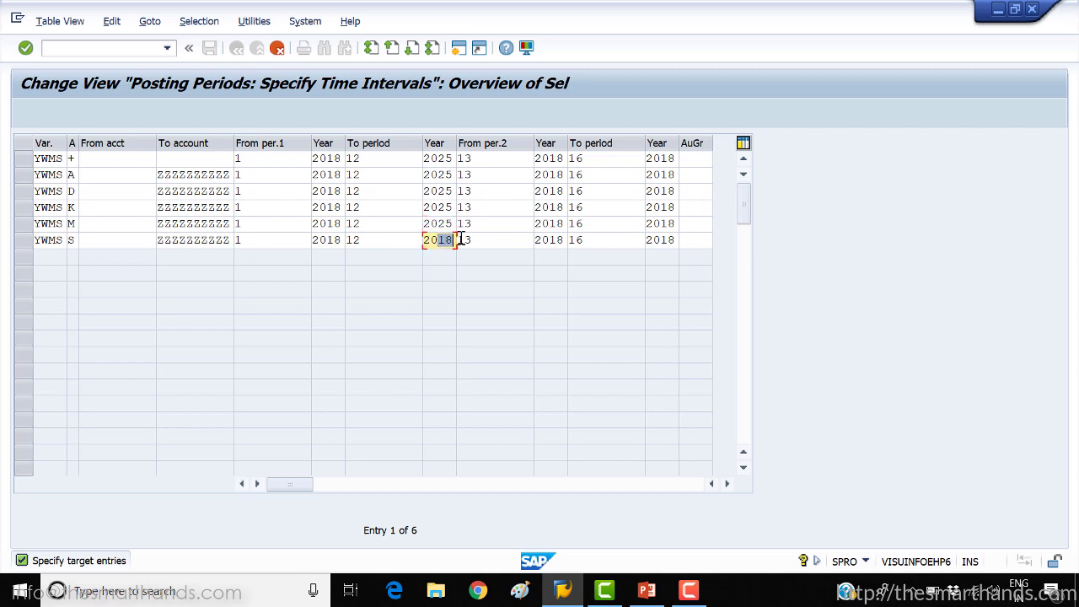
{"action": "type", "text": "25"}
{"action": "key", "text": "Return"}
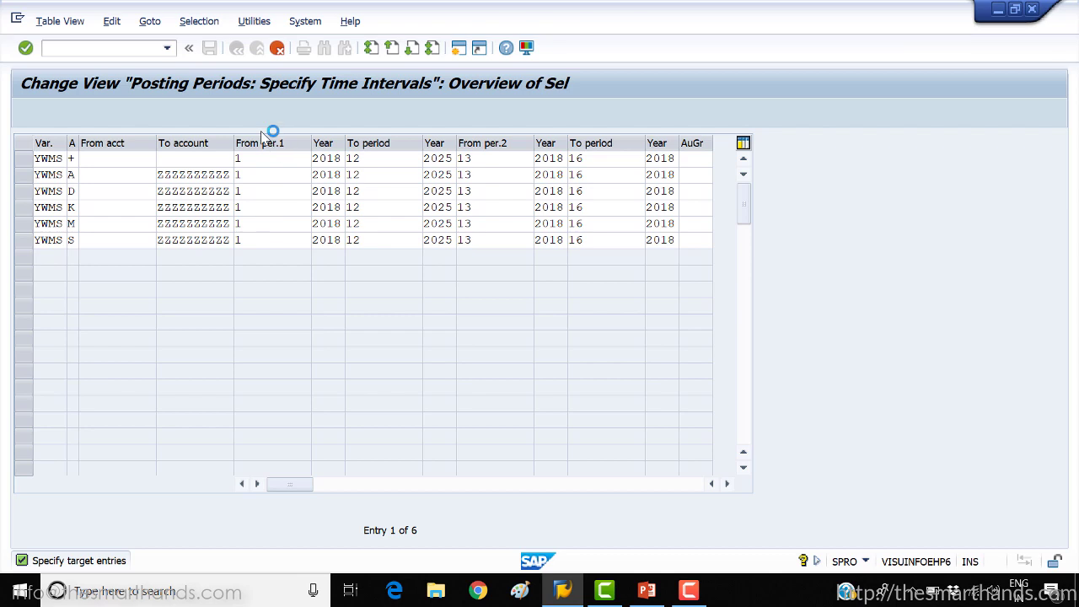
Save the YWMS posting periods to the WMS org structure customizing request and return to the implementation guide.
{"action": "left_click", "coordinate": [210, 48]}
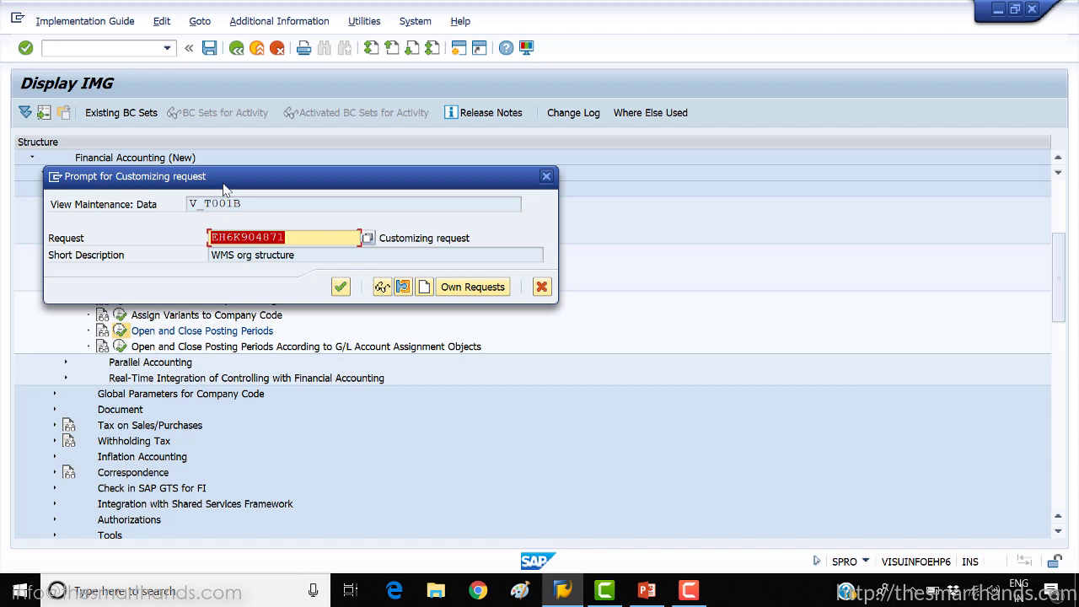
{"action": "left_click", "coordinate": [341, 287]}
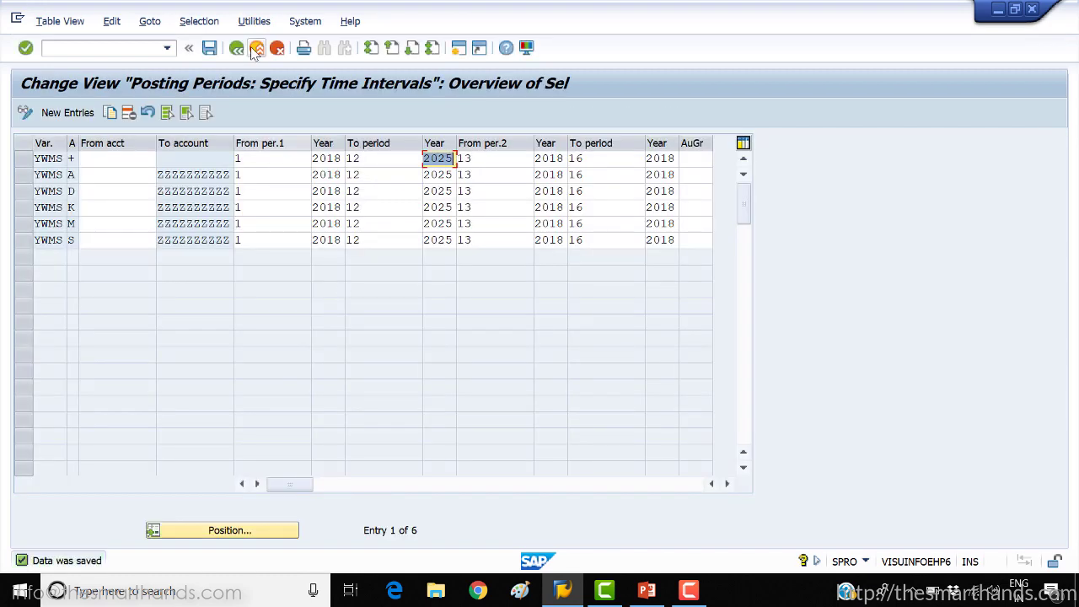
{"action": "left_click", "coordinate": [239, 54]}
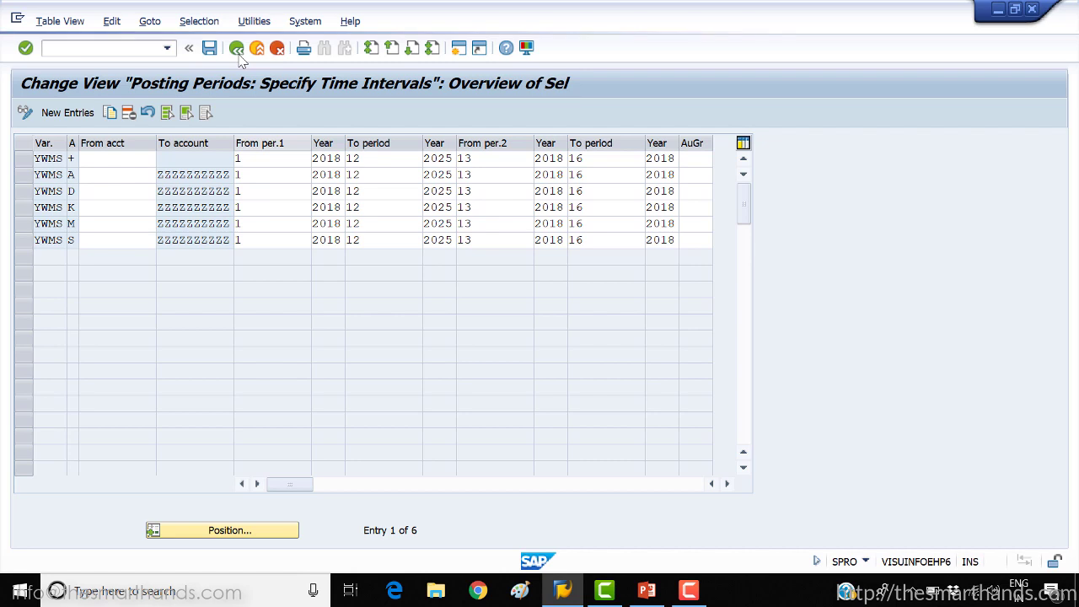
{"action": "left_click", "coordinate": [239, 53]}
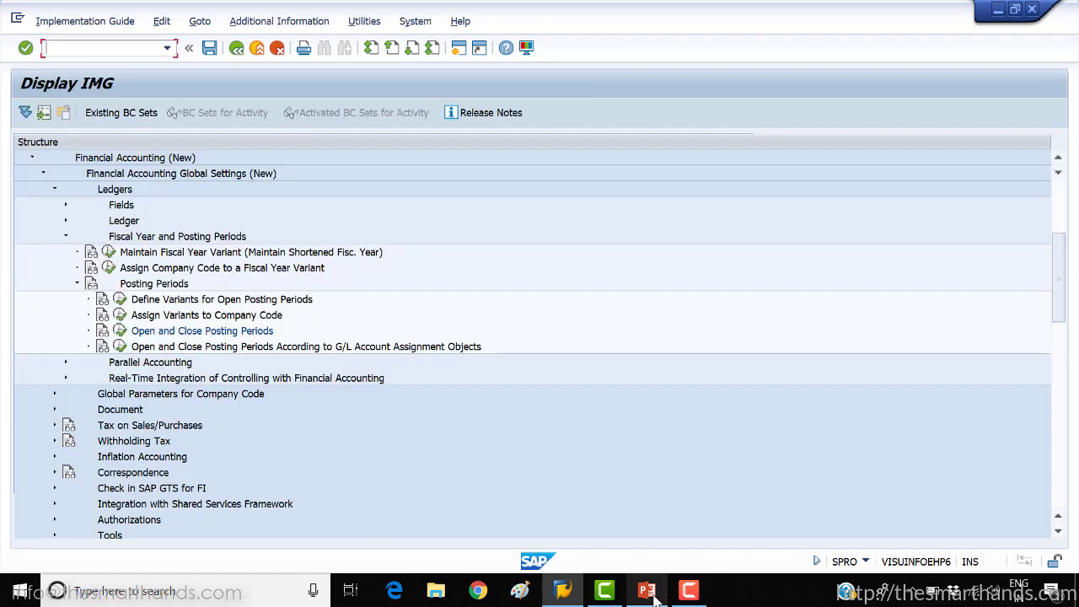
Switch to PowerPoint, review the Posting Period Settings slide in the slide show, and return to SAP.
{"action": "left_click", "coordinate": [646, 590]}
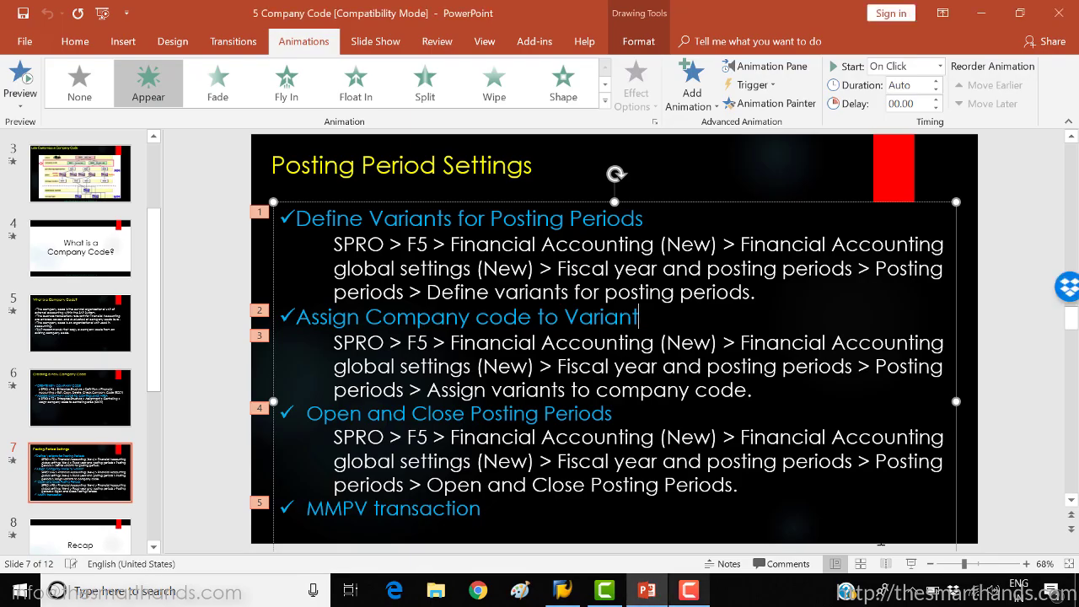
{"action": "left_click", "coordinate": [910, 563]}
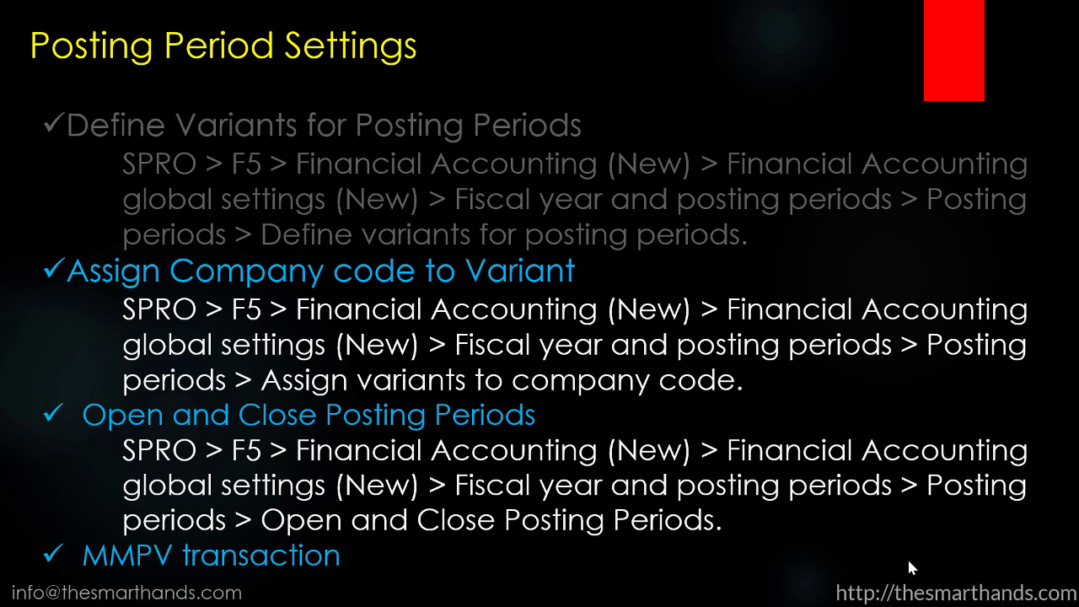
{"action": "key", "text": "Escape"}
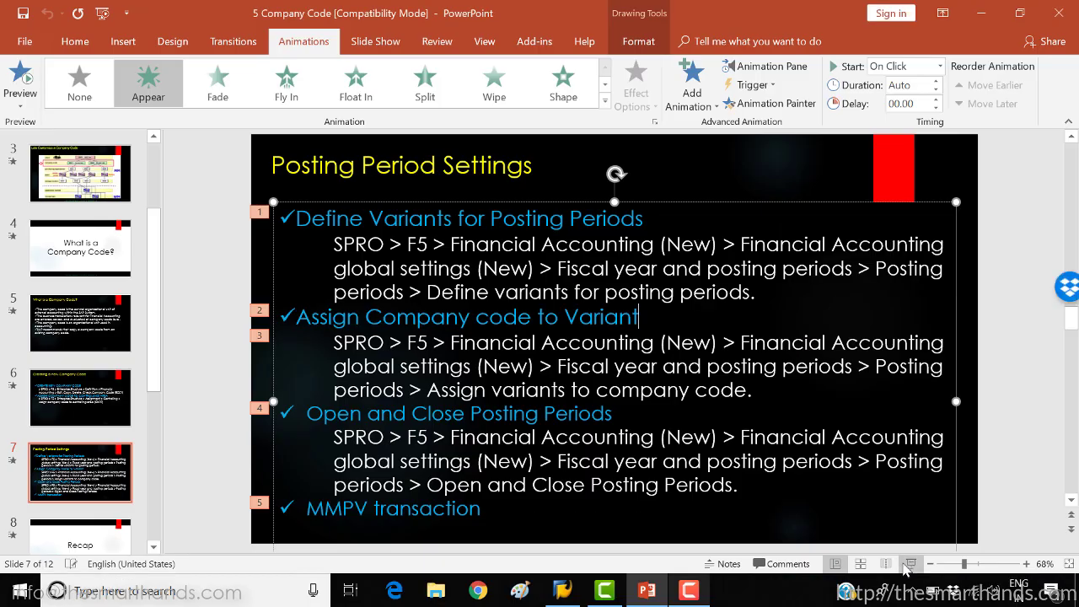
{"action": "left_click", "coordinate": [604, 590]}
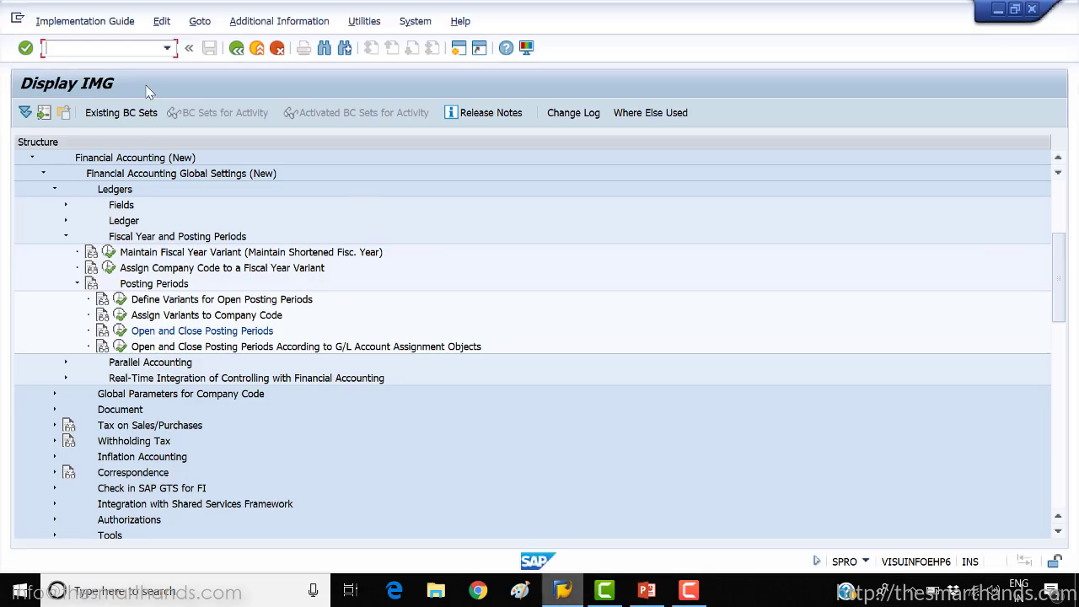
Go to transaction MMPV and enter YWMS as the starting company code for closing material master periods.
{"action": "type", "text": "/NMMPV"}
{"action": "key", "text": "Return"}
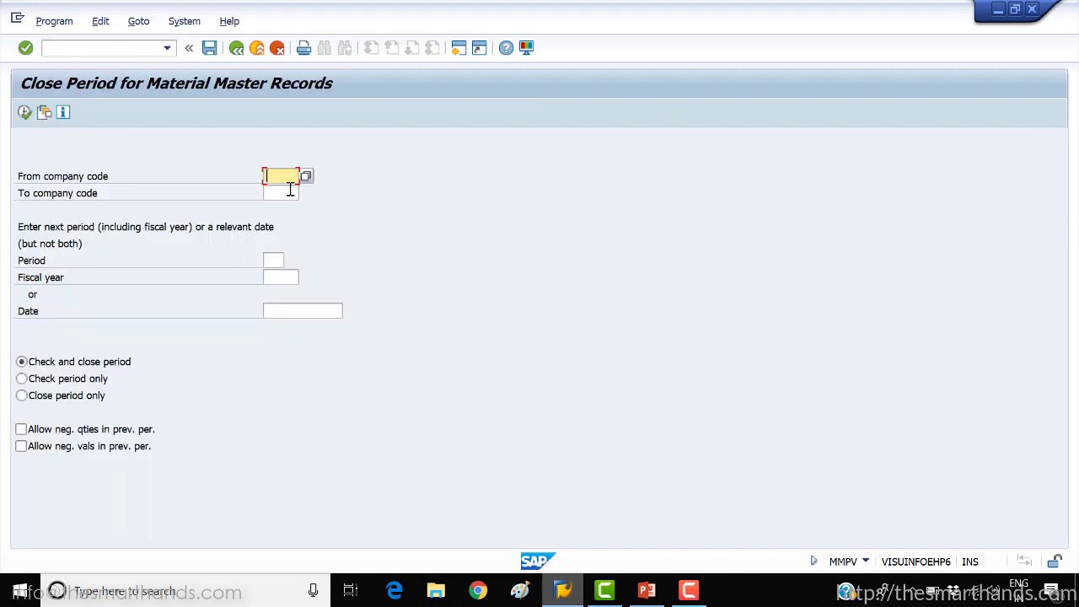
{"action": "type", "text": "YWMS"}
{"action": "left_click", "coordinate": [291, 309]}
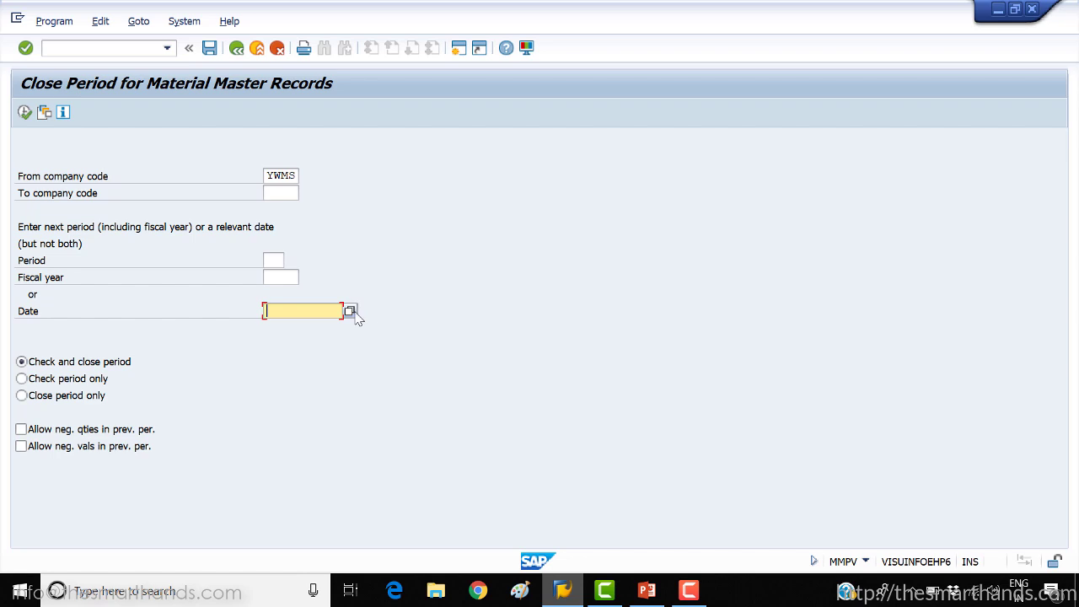
{"action": "left_click", "coordinate": [350, 311]}
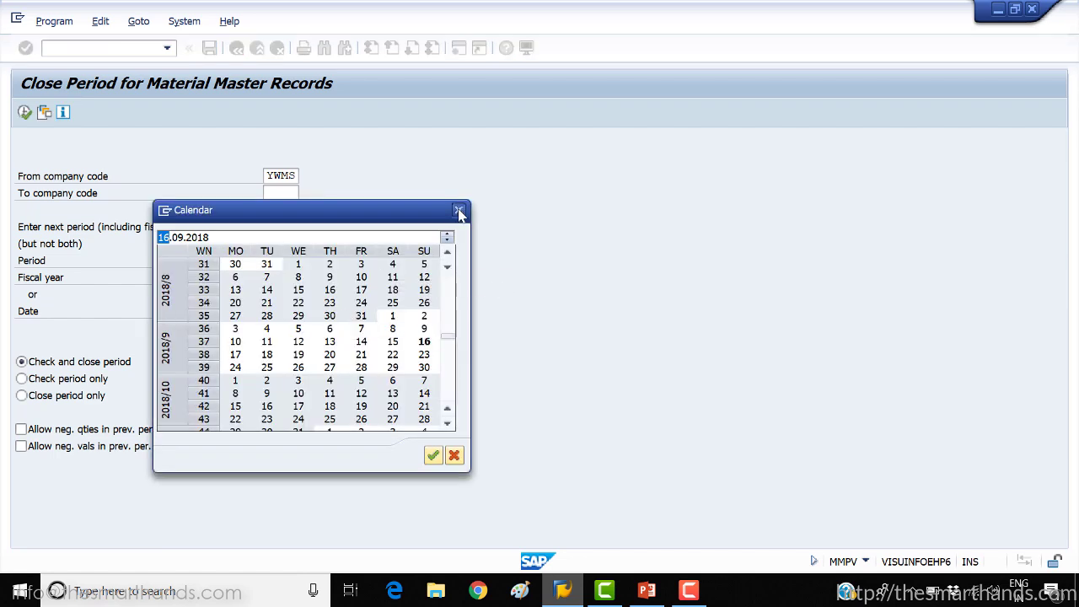
{"action": "left_click", "coordinate": [459, 211]}
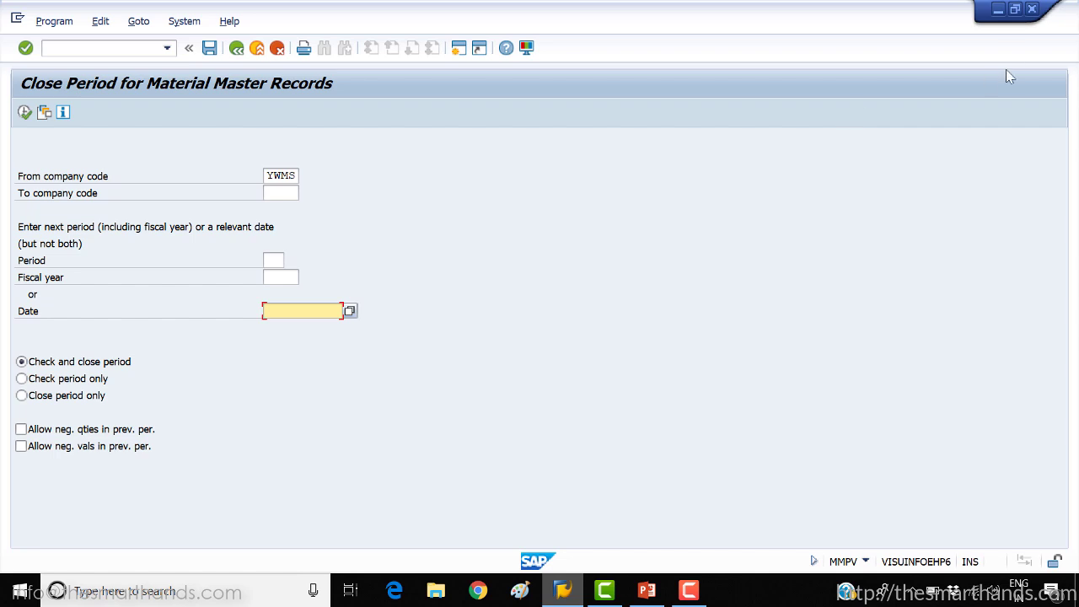
{"action": "left_click", "coordinate": [1033, 10]}
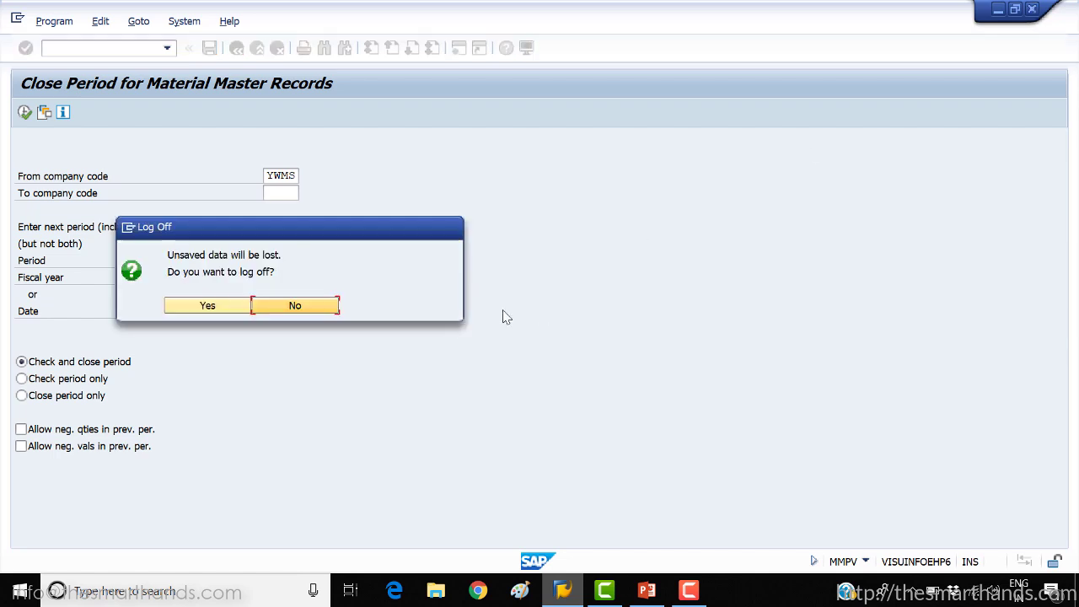
{"action": "left_click", "coordinate": [337, 306]}
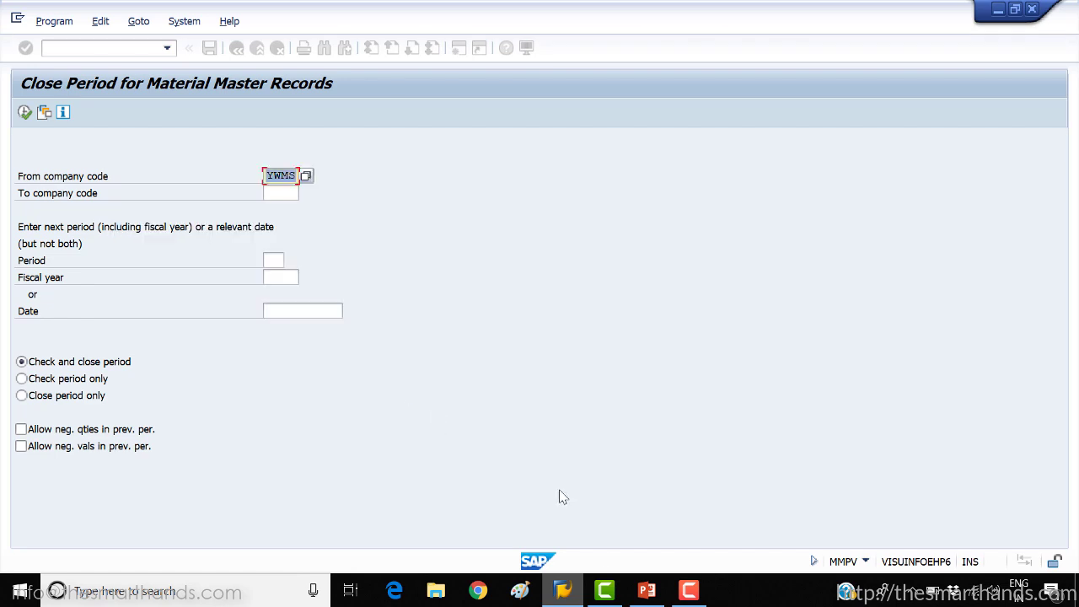
Switch to PowerPoint and present the Posting Period Settings slide with all of its listed points.
{"action": "left_click", "coordinate": [647, 590]}
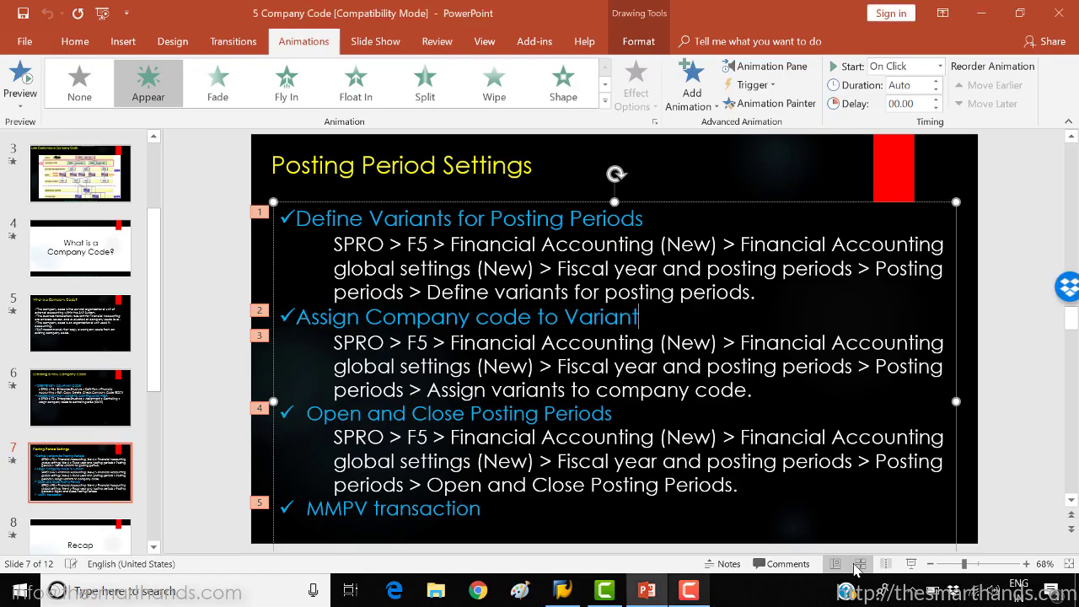
{"action": "left_click", "coordinate": [911, 564]}
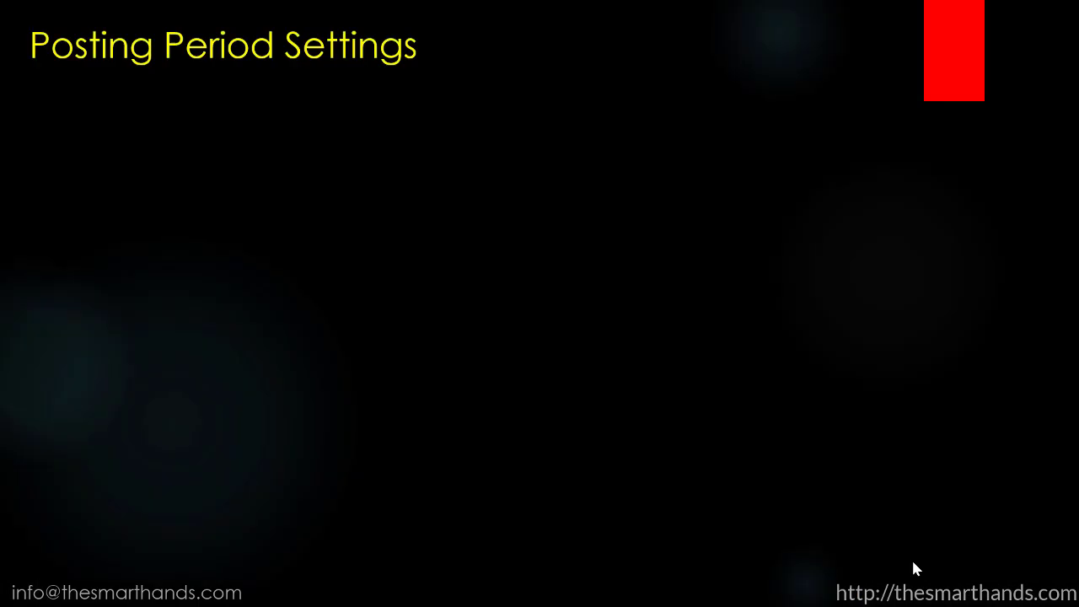
{"action": "left_click", "coordinate": [913, 569]}
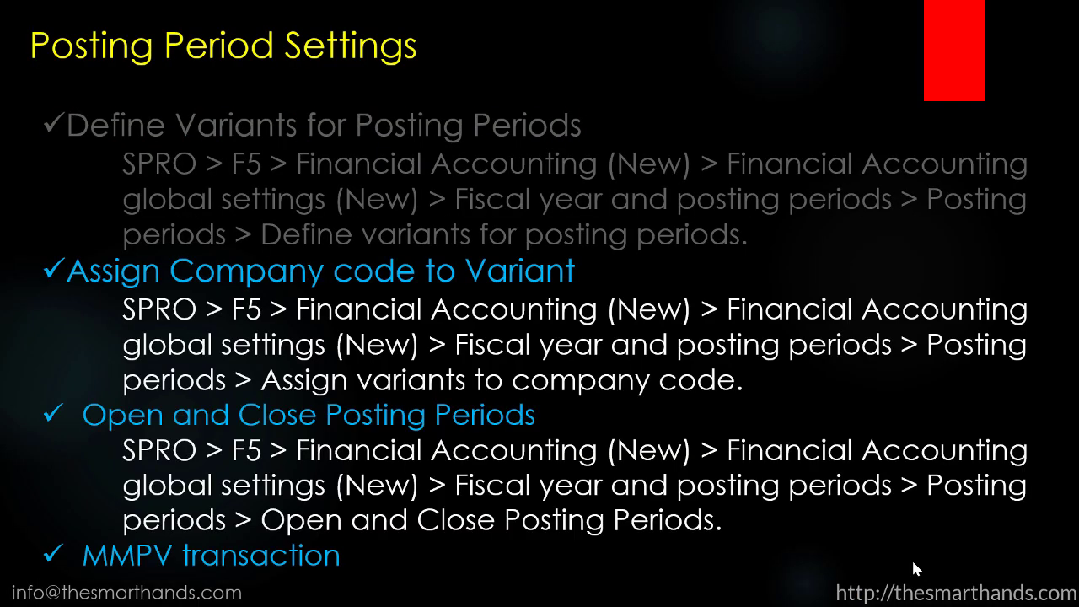